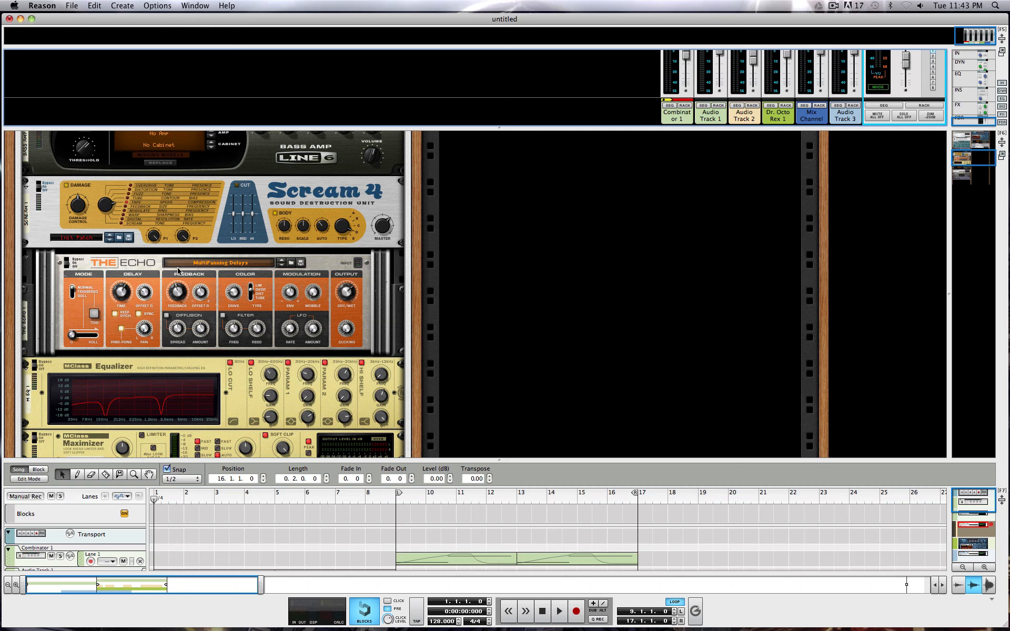
Examine the devices in the rack from the Combinator down to the Bass Amp, and fold the Dr. Octo Rex device.
{"action": "scroll", "coordinate": [332, 265], "scroll_direction": "down", "scroll_amount": 4}
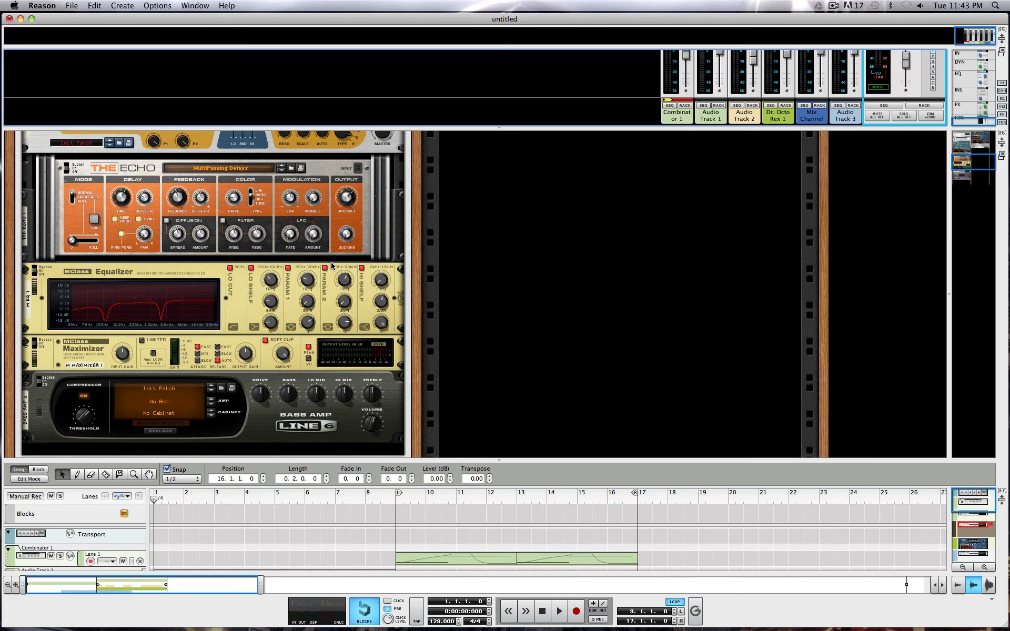
{"action": "scroll", "coordinate": [332, 267], "scroll_direction": "down", "scroll_amount": 10}
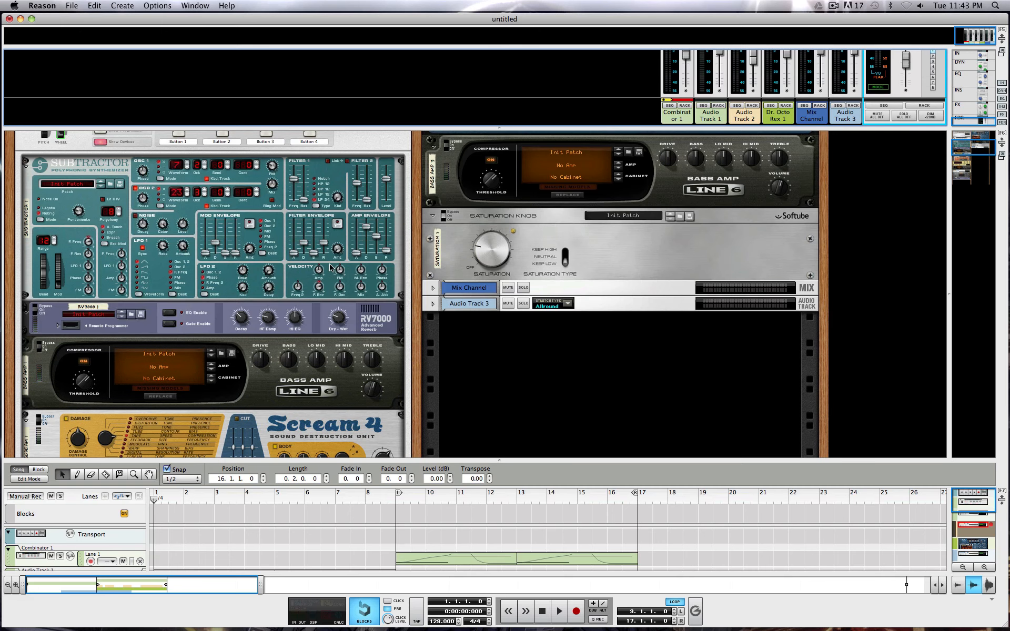
{"action": "scroll", "coordinate": [330, 267], "scroll_direction": "up", "scroll_amount": 8}
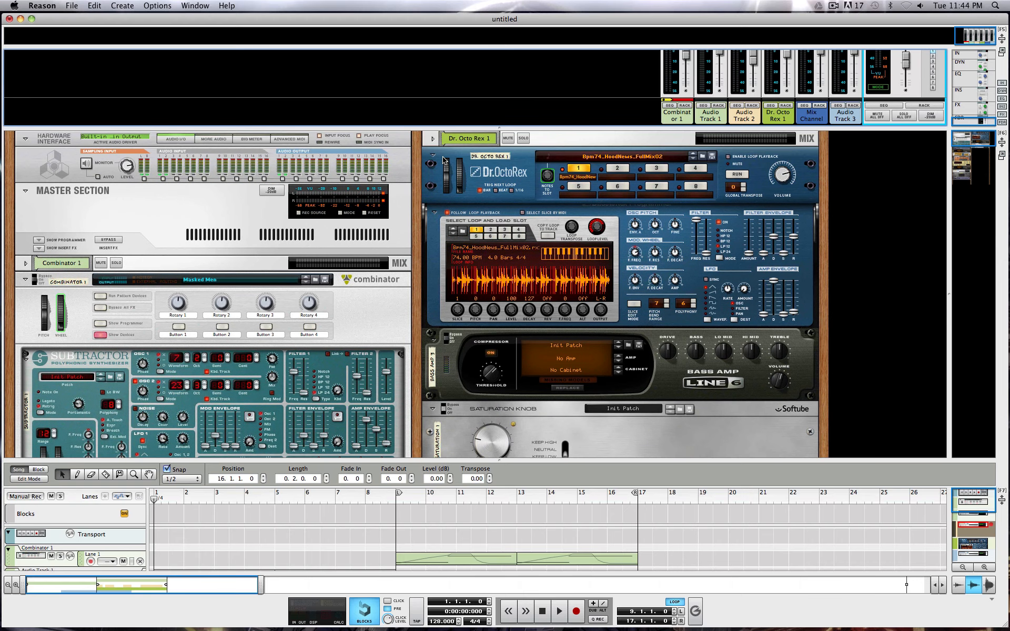
{"action": "left_click", "coordinate": [433, 156]}
{"action": "scroll", "coordinate": [261, 270], "scroll_direction": "down", "scroll_amount": 10}
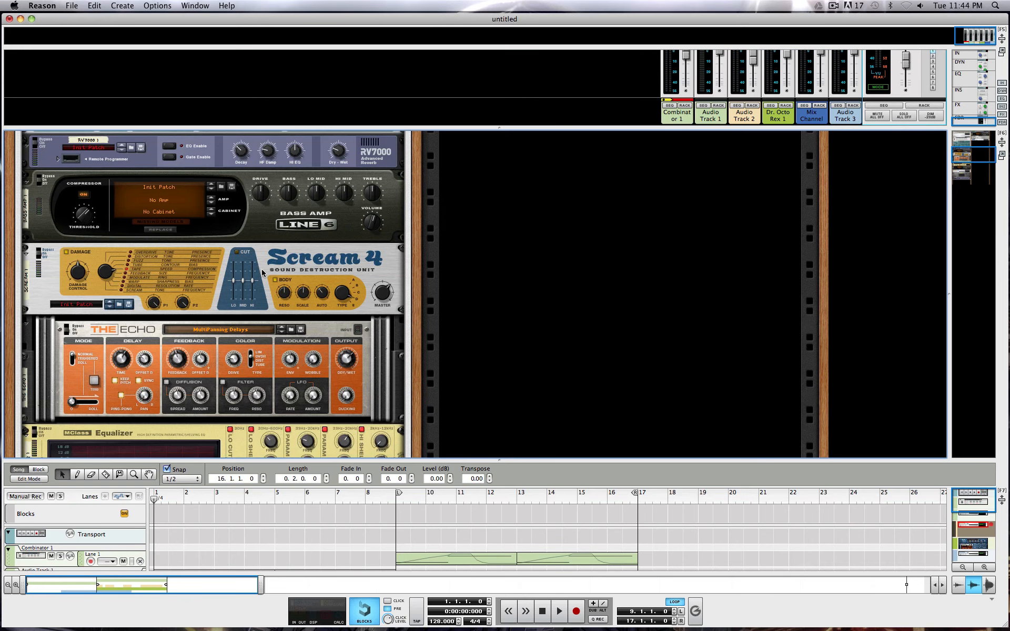
{"action": "scroll", "coordinate": [262, 271], "scroll_direction": "down", "scroll_amount": 10}
{"action": "scroll", "coordinate": [262, 272], "scroll_direction": "up", "scroll_amount": 20}
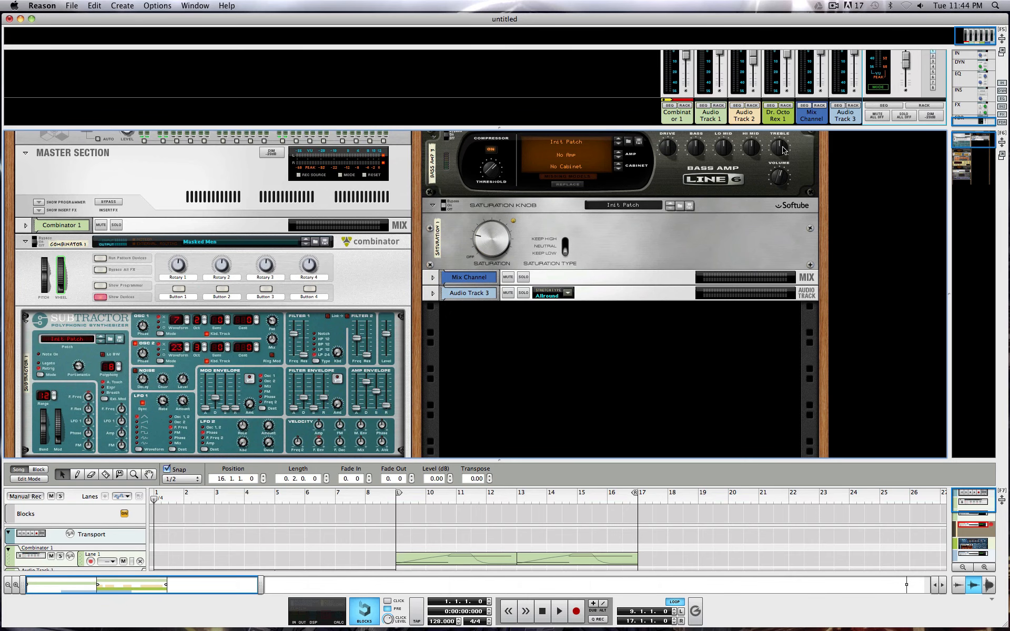
Play the song with the mixer and sequencer areas enlarged, and raise the master fader.
{"action": "left_click_drag", "start_coordinate": [815, 126], "coordinate": [817, 248]}
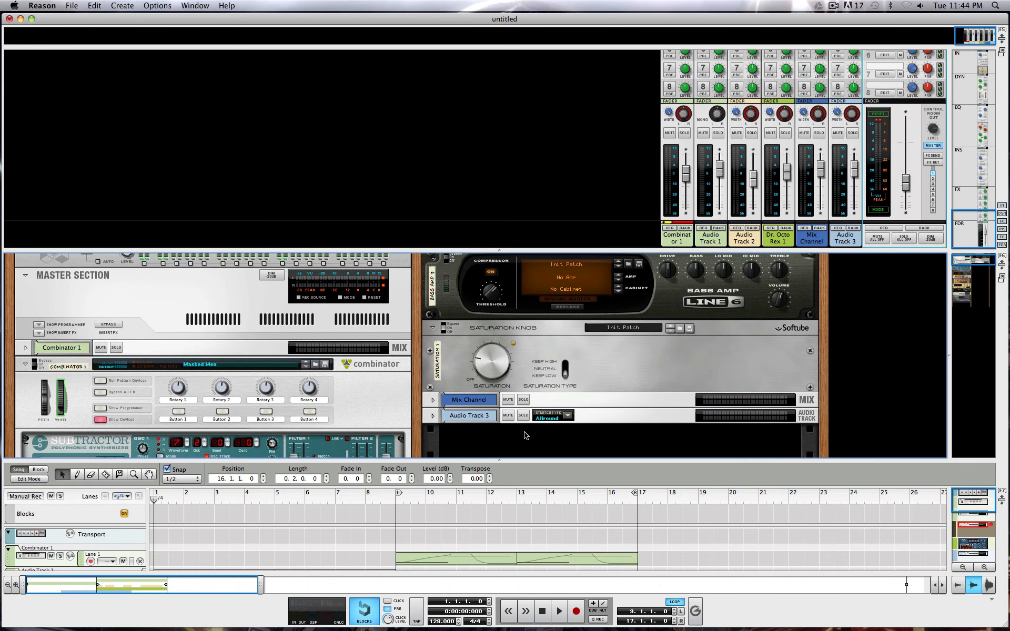
{"action": "left_click_drag", "start_coordinate": [531, 429], "coordinate": [570, 263]}
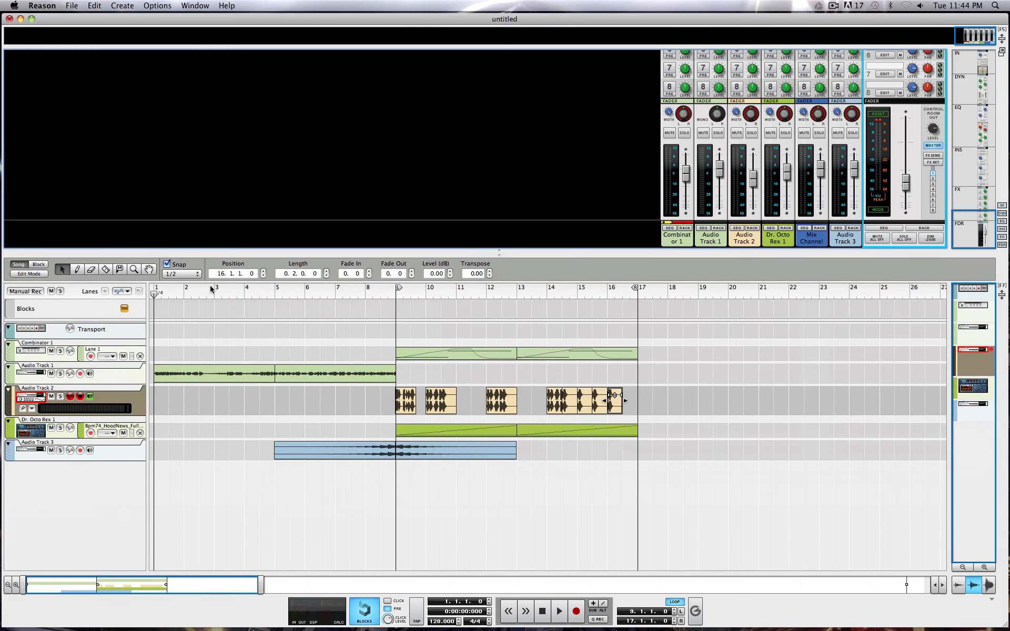
{"action": "key", "text": "space"}
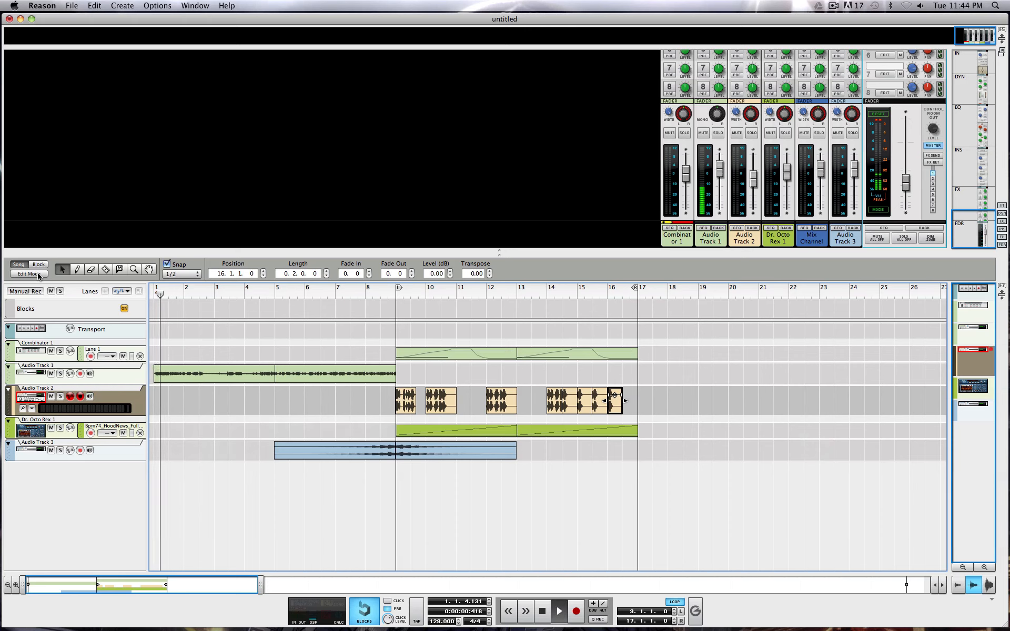
{"action": "left_click", "coordinate": [905, 185]}
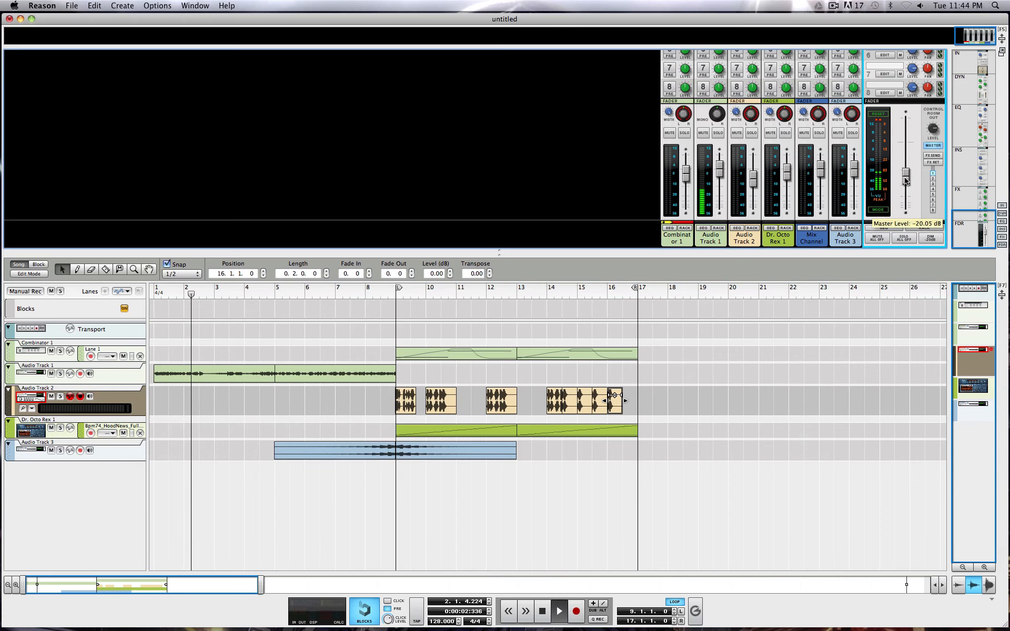
{"action": "left_click_drag", "start_coordinate": [905, 185], "coordinate": [905, 151]}
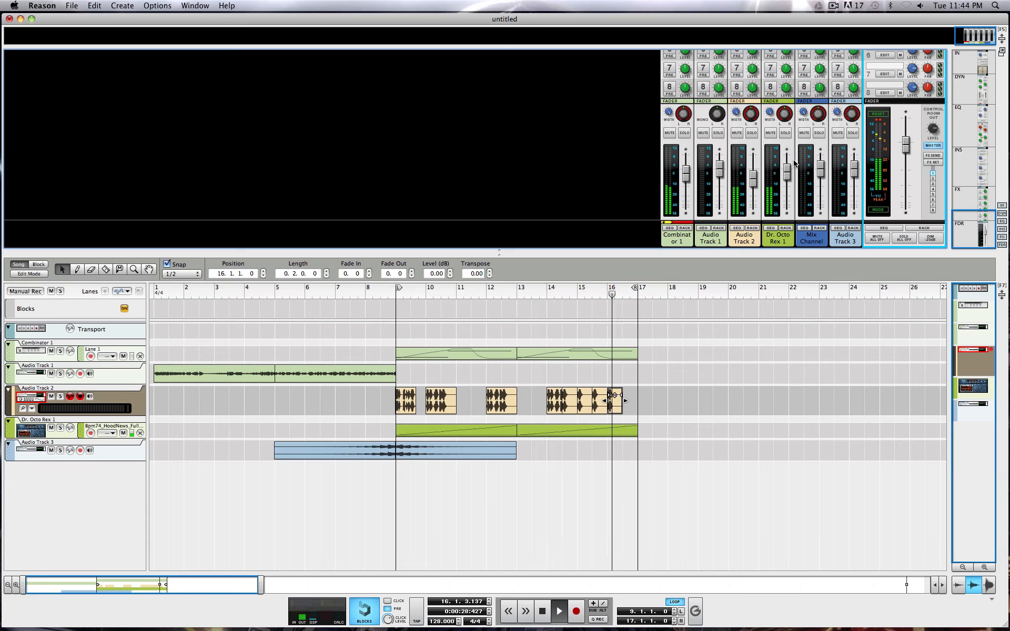
Solo the Combinator 1 channel and examine the Subtractor, RV7000 and Bass Amp devices inside it.
{"action": "mouse_move", "coordinate": [796, 162]}
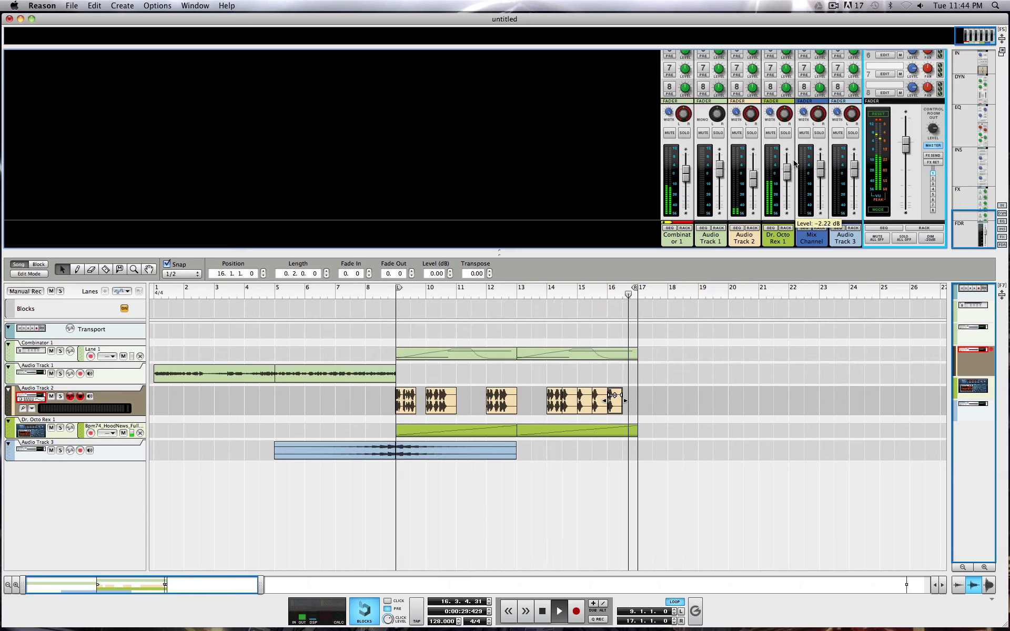
{"action": "left_click", "coordinate": [684, 133]}
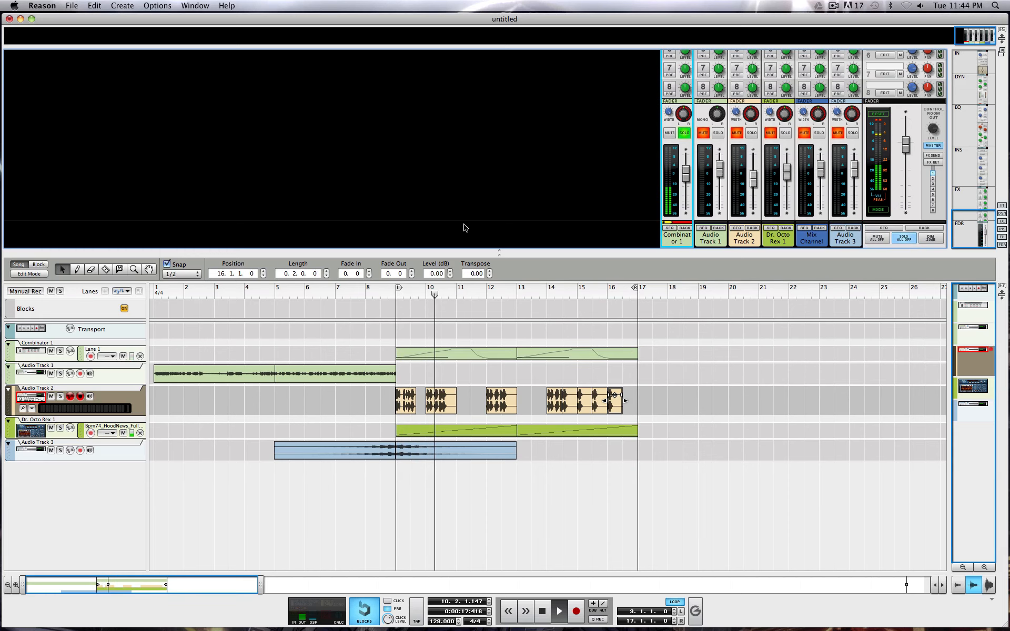
{"action": "left_click_drag", "start_coordinate": [466, 251], "coordinate": [498, 39]}
{"action": "left_click_drag", "start_coordinate": [372, 266], "coordinate": [357, 579]}
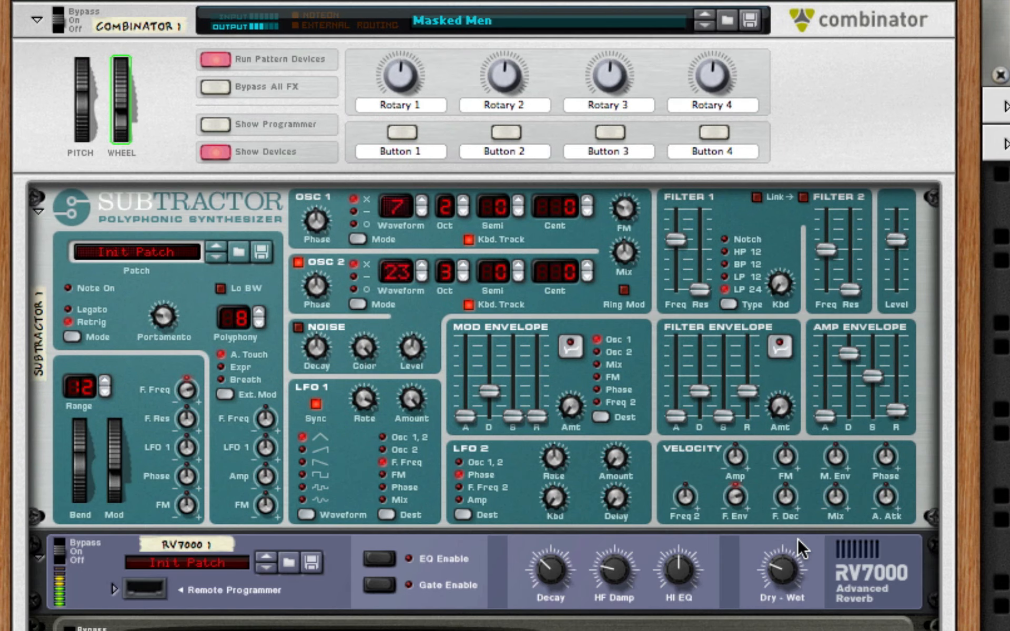
{"action": "scroll", "coordinate": [798, 538], "scroll_direction": "down", "scroll_amount": 3}
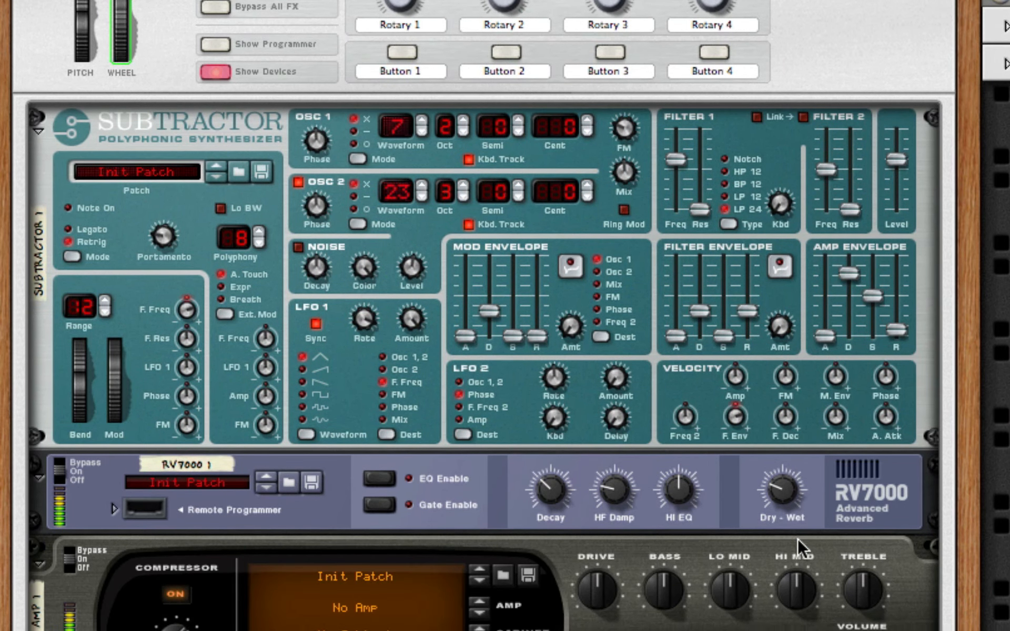
{"action": "scroll", "coordinate": [798, 539], "scroll_direction": "down", "scroll_amount": 6}
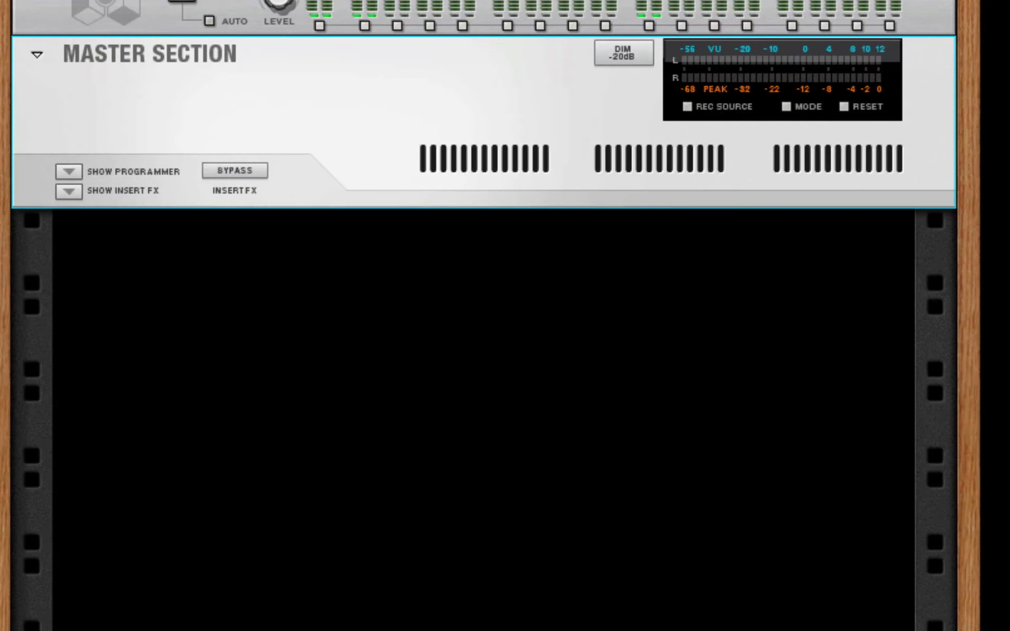
Create a Combinator in the empty rack below the Master Section.
{"action": "right_click", "coordinate": [148, 340]}
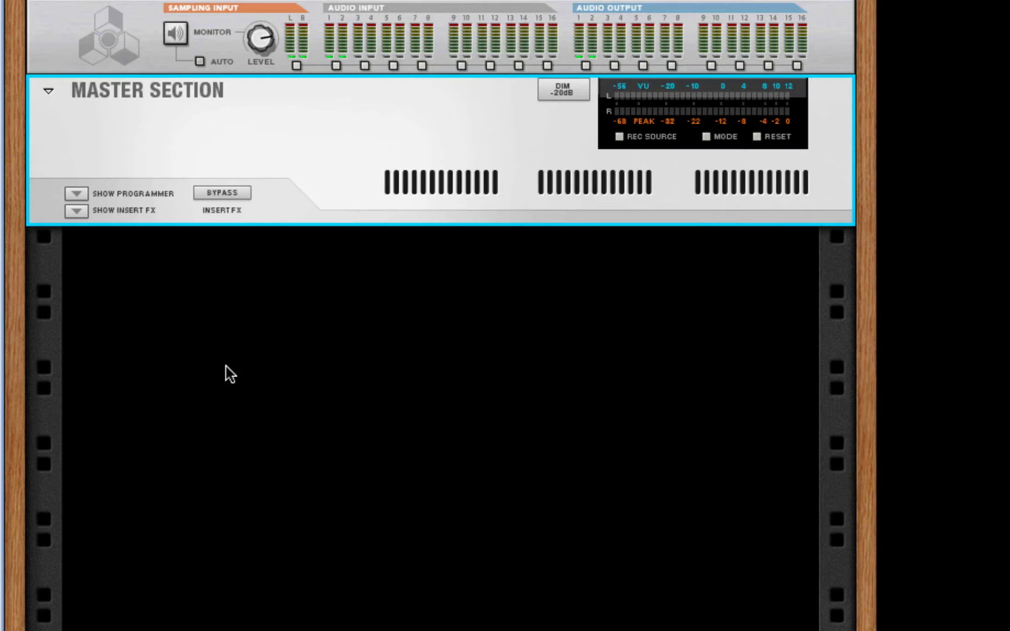
{"action": "right_click", "coordinate": [190, 294]}
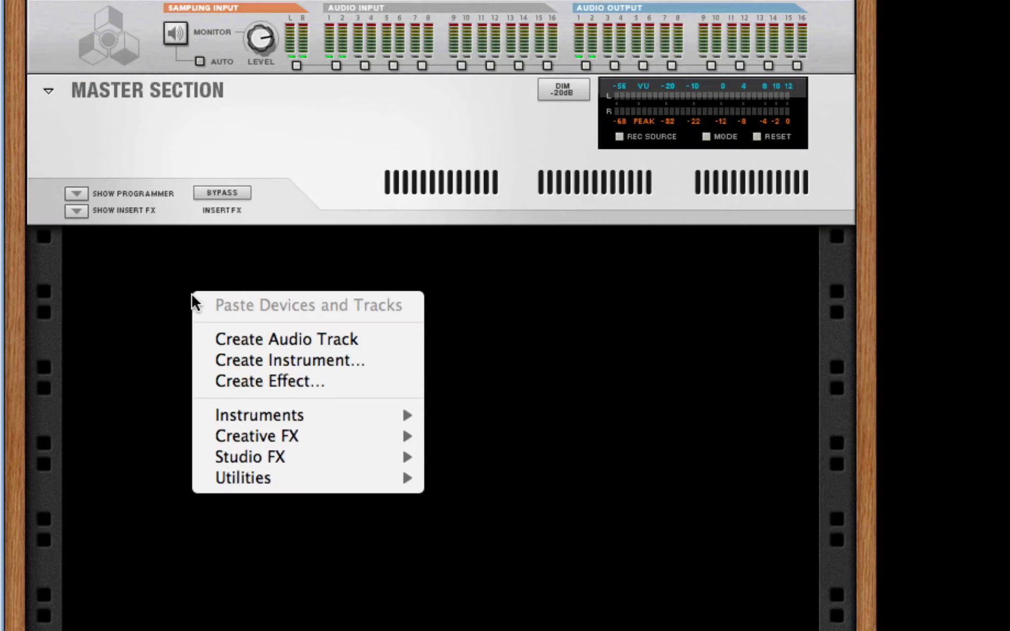
{"action": "mouse_move", "coordinate": [327, 479]}
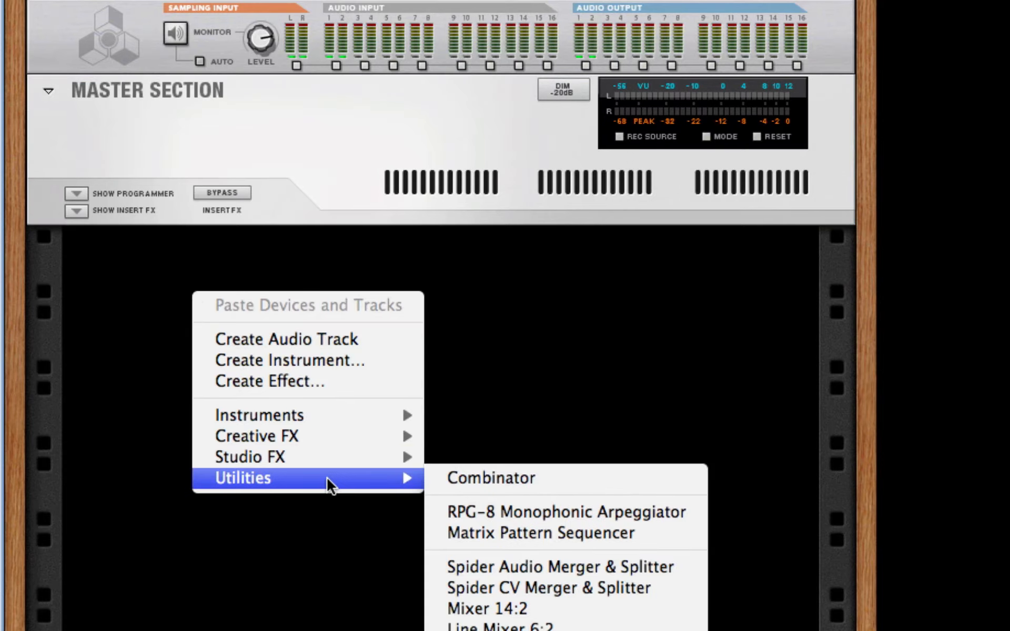
{"action": "left_click", "coordinate": [566, 480]}
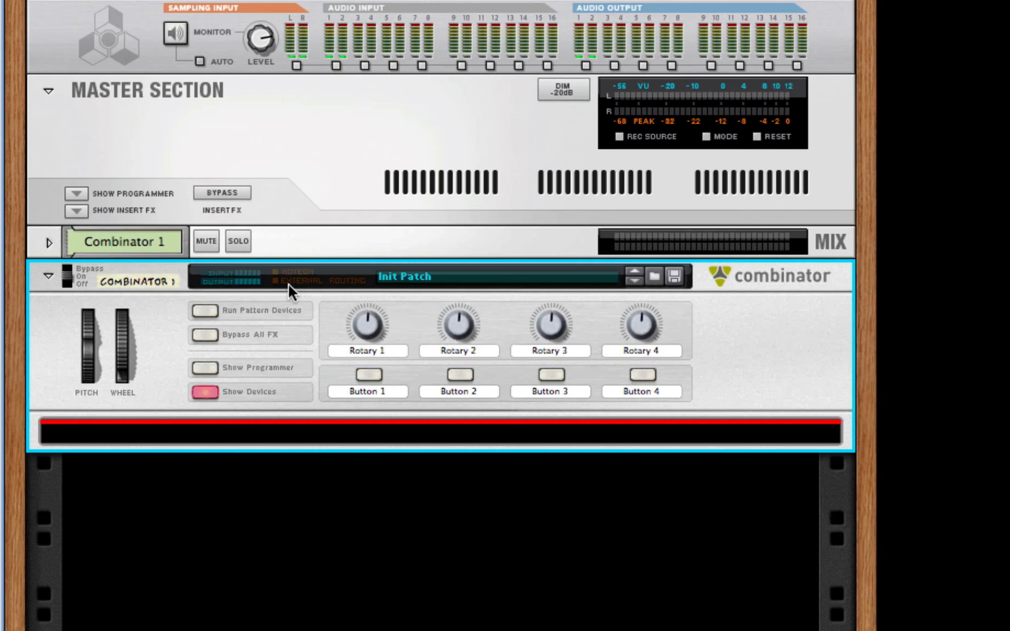
Add a Subtractor synthesizer inside the empty Combinator.
{"action": "right_click", "coordinate": [397, 436]}
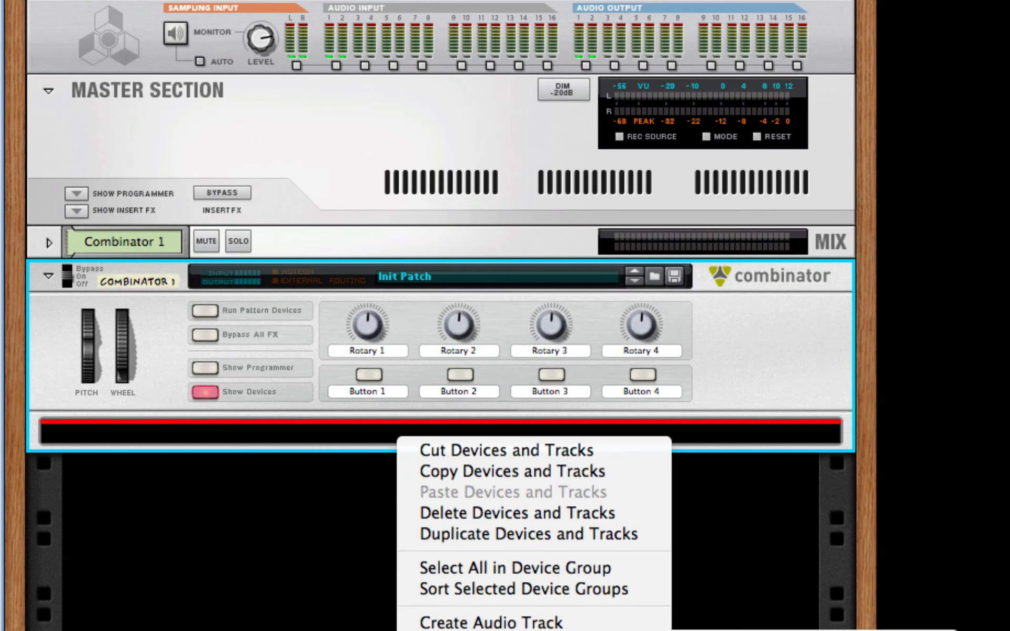
{"action": "mouse_move", "coordinate": [463, 513]}
{"action": "left_click", "coordinate": [801, 609]}
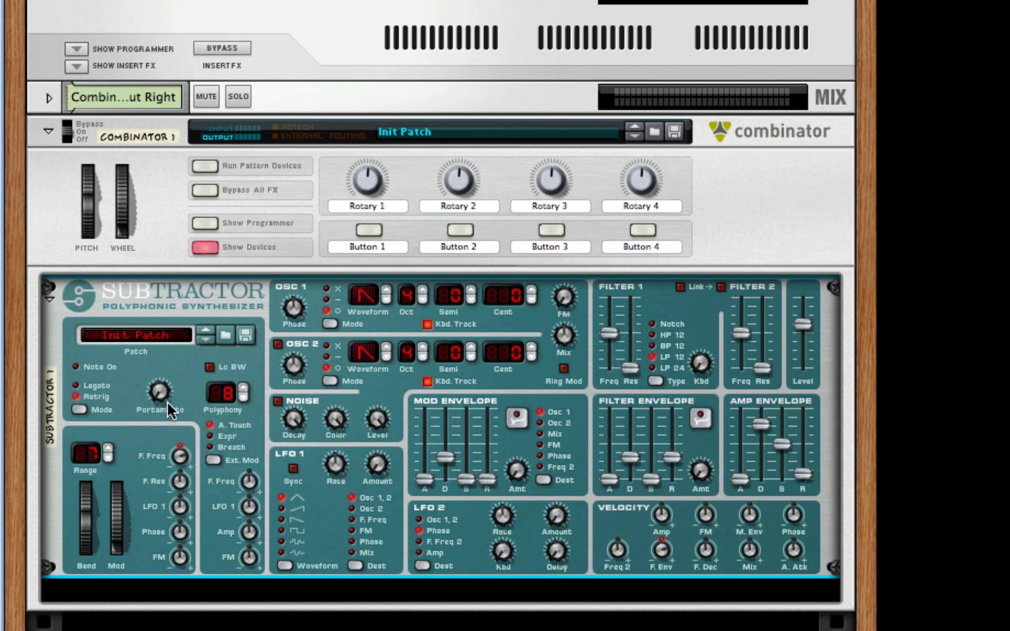
Set the Subtractor's pitch bend range to 12, and set Osc 1 to phase mode X, waveform 7 and octave 2 with slight FM.
{"action": "mouse_move", "coordinate": [143, 394]}
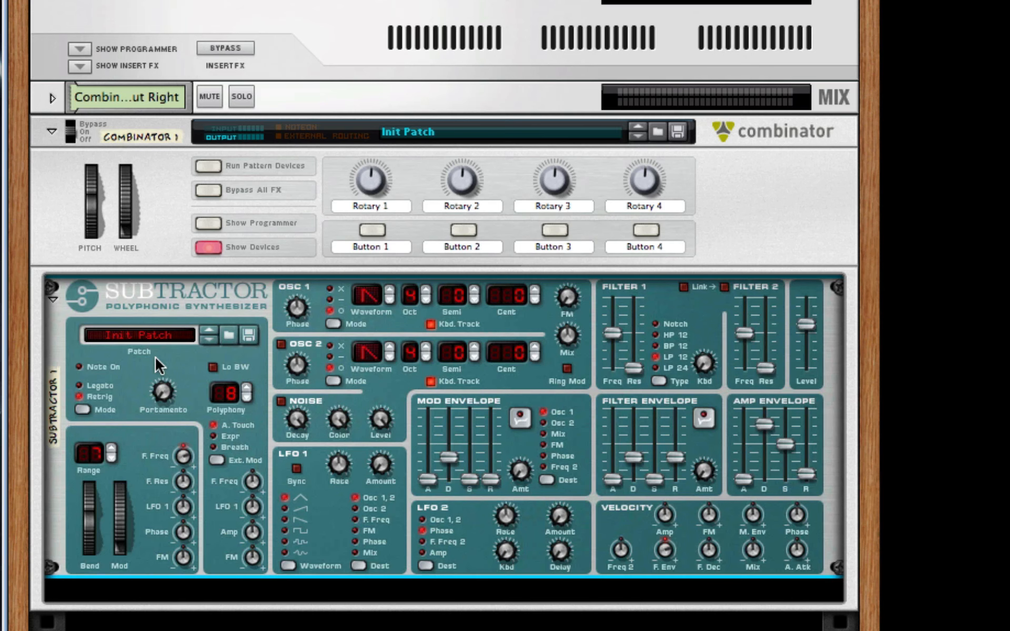
{"action": "left_click_drag", "start_coordinate": [164, 385], "coordinate": [166, 376]}
{"action": "left_click", "coordinate": [334, 324]}
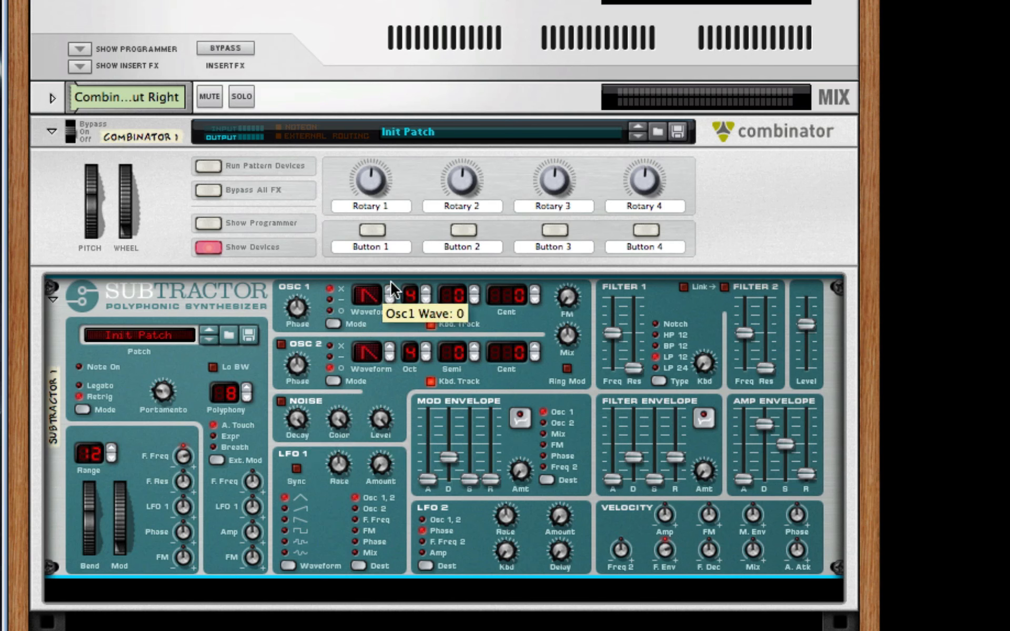
{"action": "left_click_drag", "start_coordinate": [375, 299], "coordinate": [377, 285]}
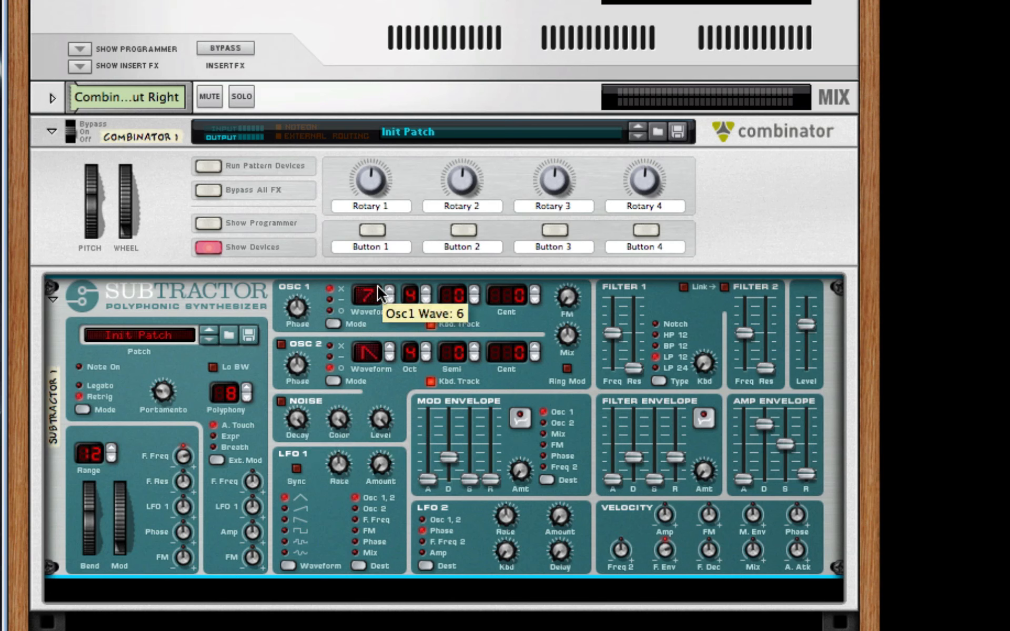
{"action": "left_click", "coordinate": [426, 301]}
{"action": "left_click", "coordinate": [426, 301]}
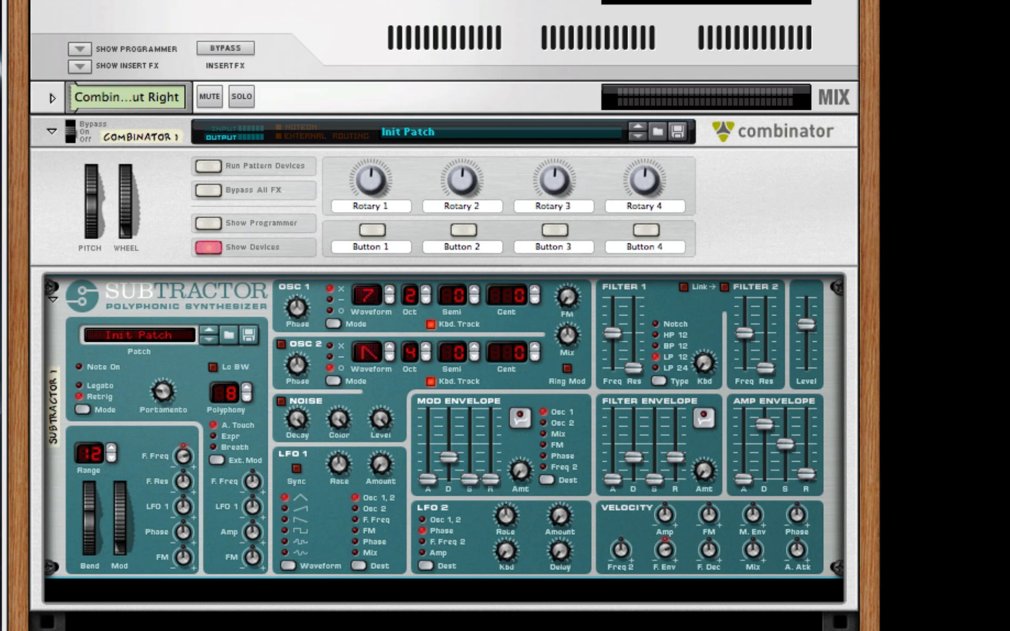
{"action": "left_click", "coordinate": [549, 295]}
{"action": "left_click_drag", "start_coordinate": [570, 293], "coordinate": [573, 277]}
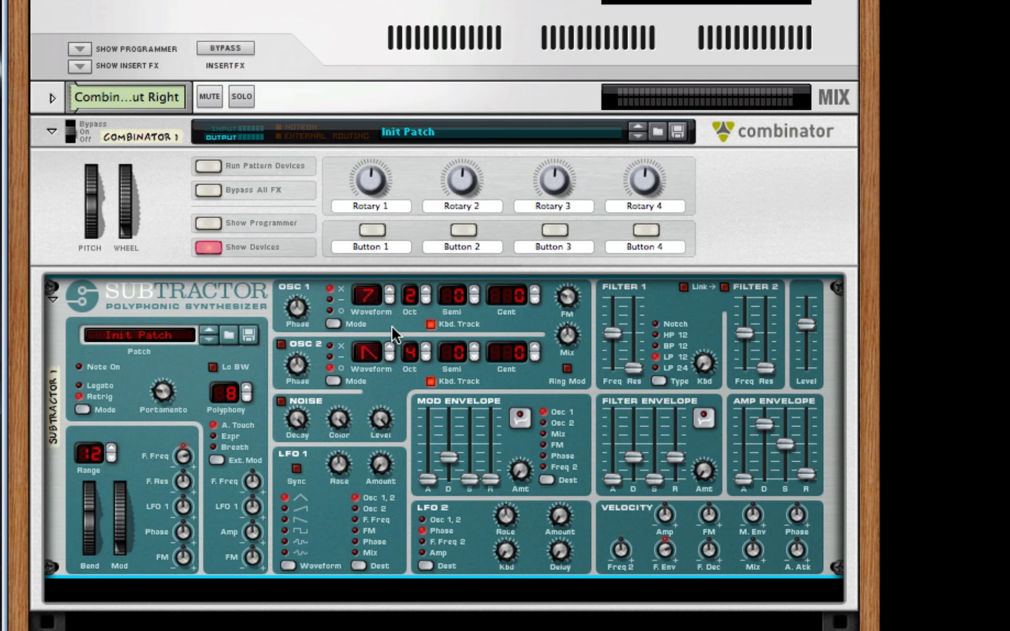
Enable Osc 2 with waveform 23 and octave 3, and turn on LFO 1 sync.
{"action": "left_click", "coordinate": [281, 345]}
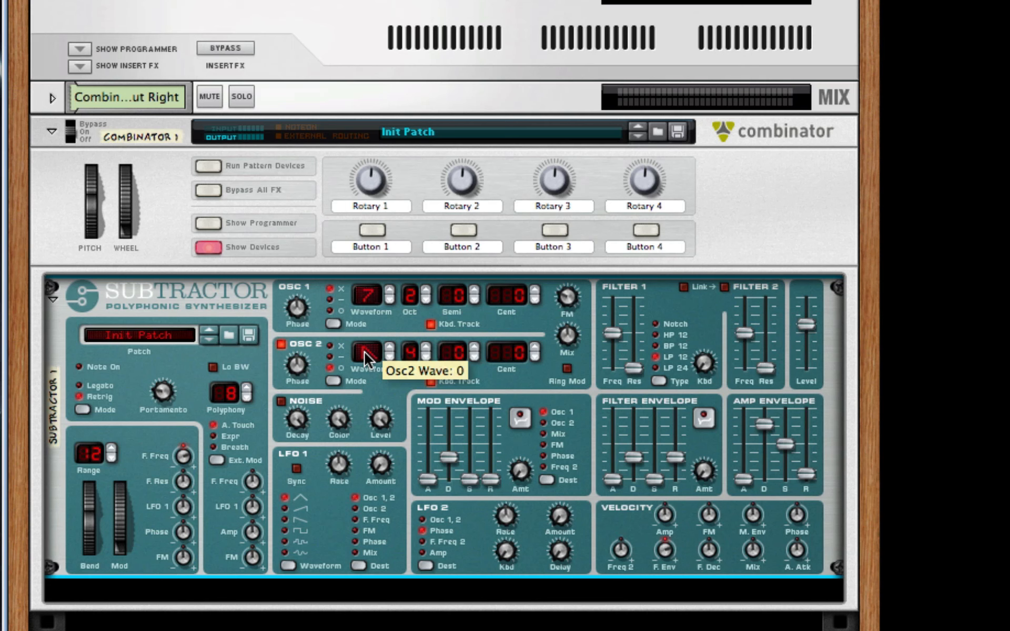
{"action": "left_click_drag", "start_coordinate": [367, 357], "coordinate": [388, 308]}
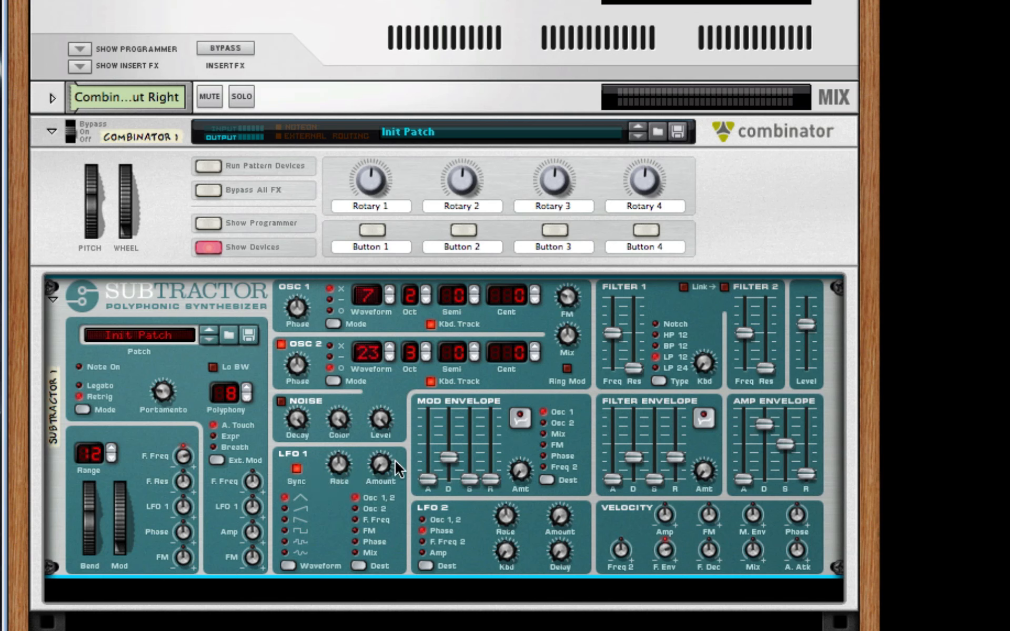
Raise the LFO 1 amount to 127, adjust its rate, and raise the Filter 1 frequency slightly.
{"action": "left_click_drag", "start_coordinate": [385, 474], "coordinate": [401, 289]}
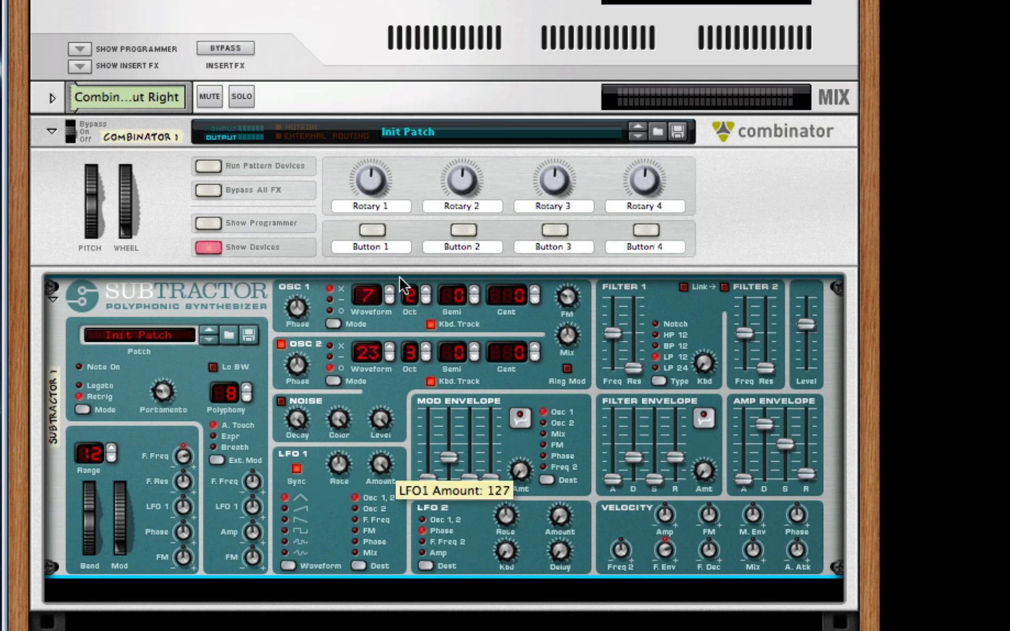
{"action": "left_click_drag", "start_coordinate": [337, 483], "coordinate": [336, 460]}
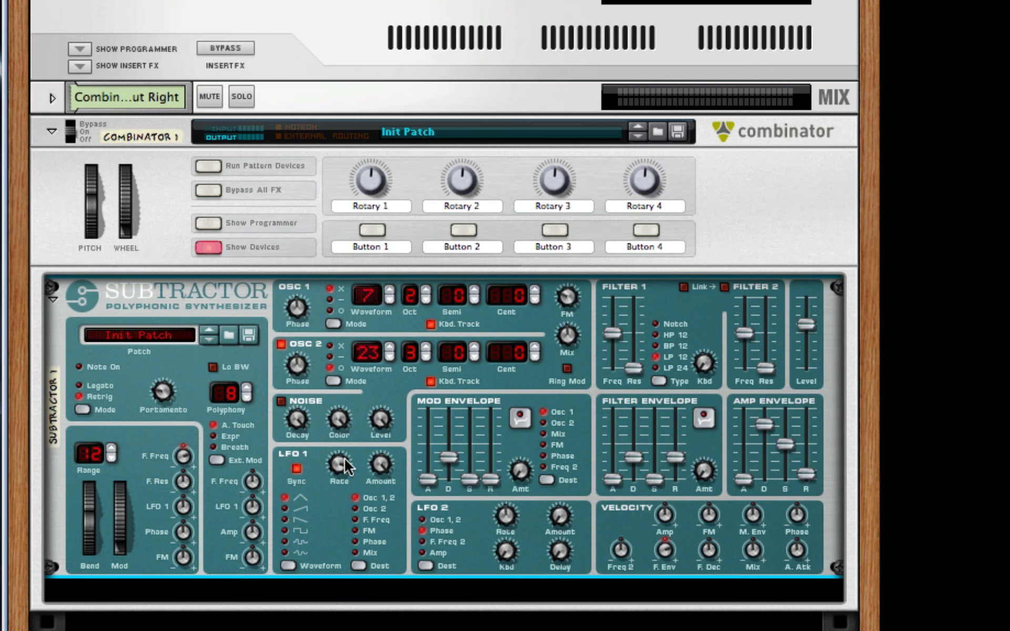
{"action": "left_click_drag", "start_coordinate": [344, 459], "coordinate": [345, 456]}
{"action": "mouse_move", "coordinate": [384, 419]}
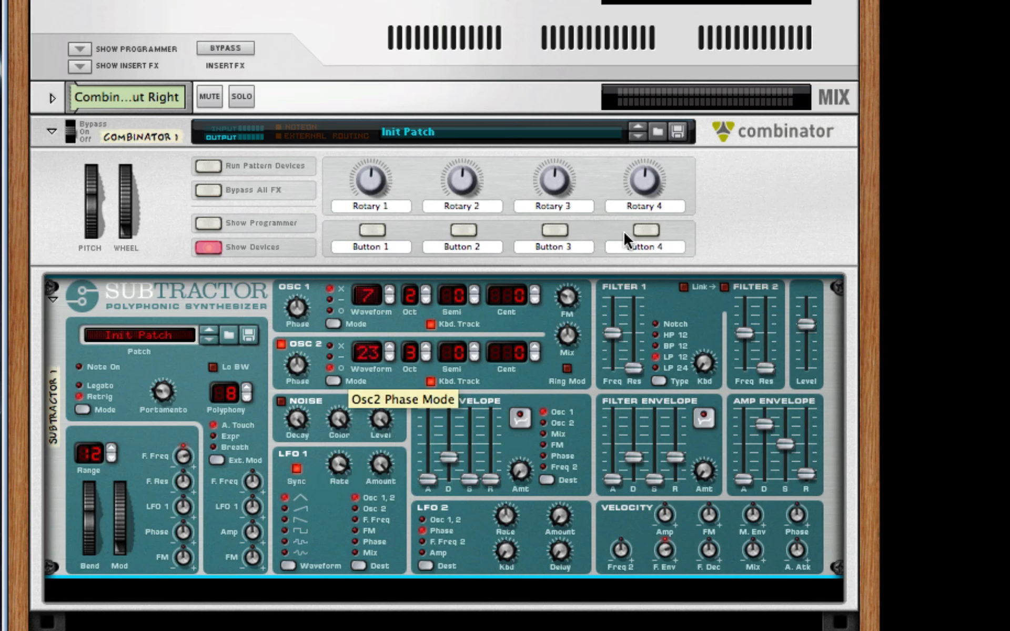
{"action": "left_click_drag", "start_coordinate": [617, 336], "coordinate": [622, 334]}
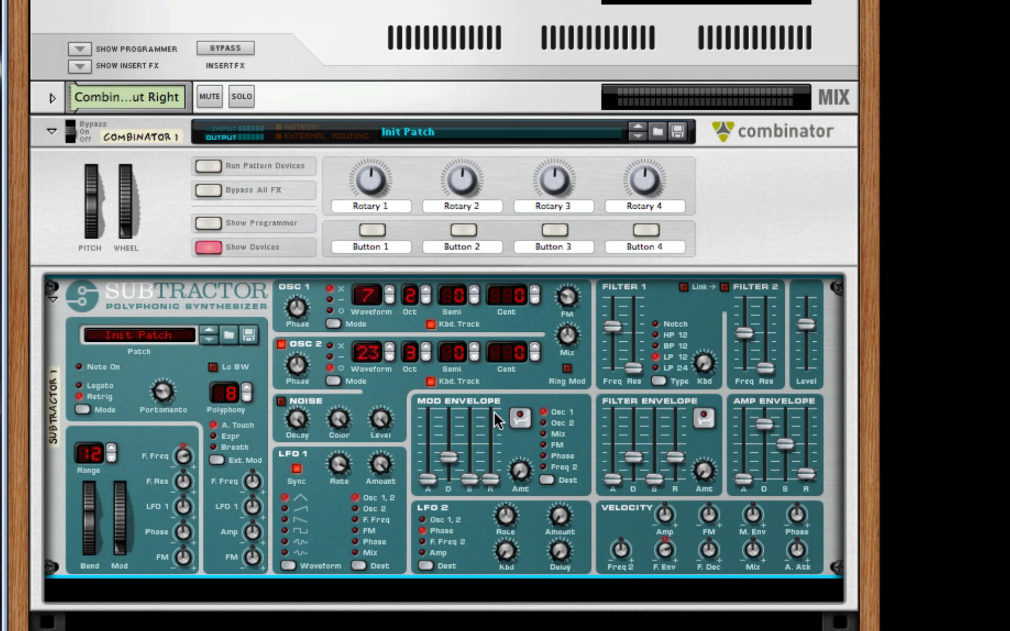
{"action": "mouse_move", "coordinate": [485, 412]}
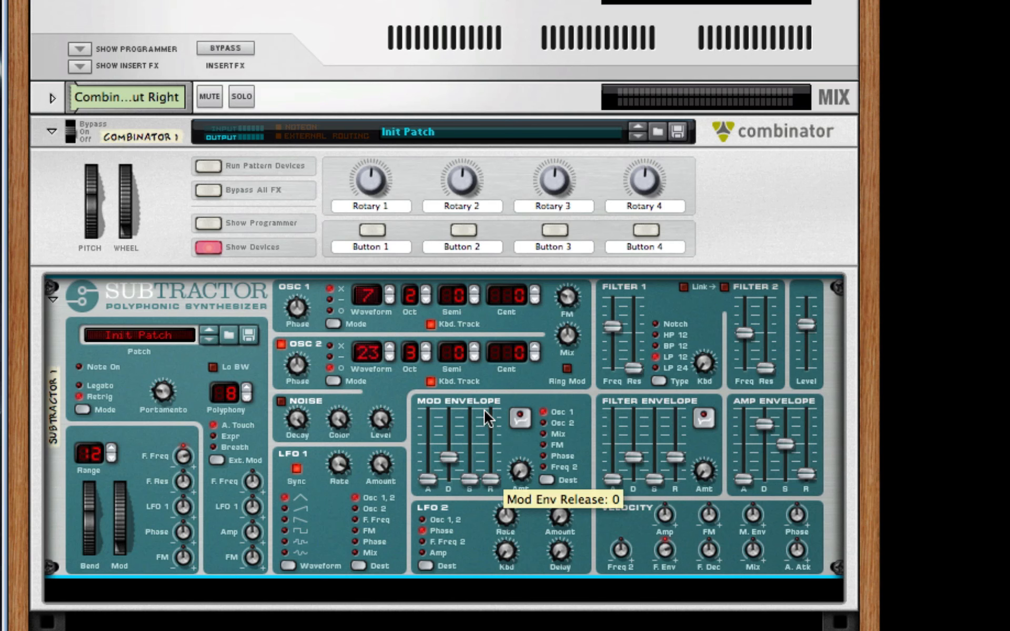
Add an RV7000 Advanced Reverb after the Subtractor, lower its dry/wet mix and set its decay to 23.
{"action": "right_click", "coordinate": [489, 548]}
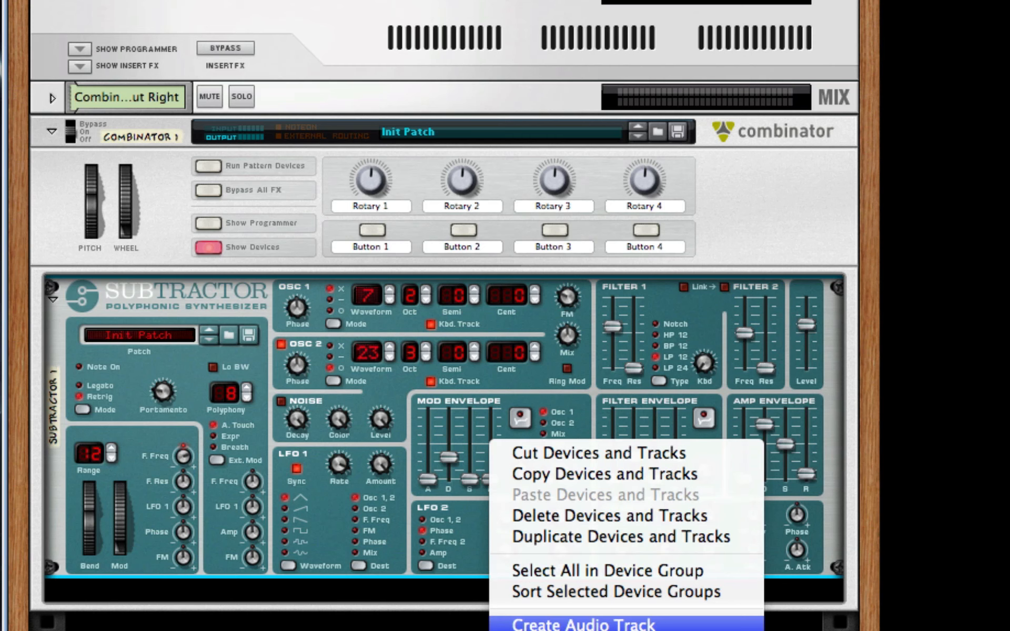
{"action": "mouse_move", "coordinate": [668, 630]}
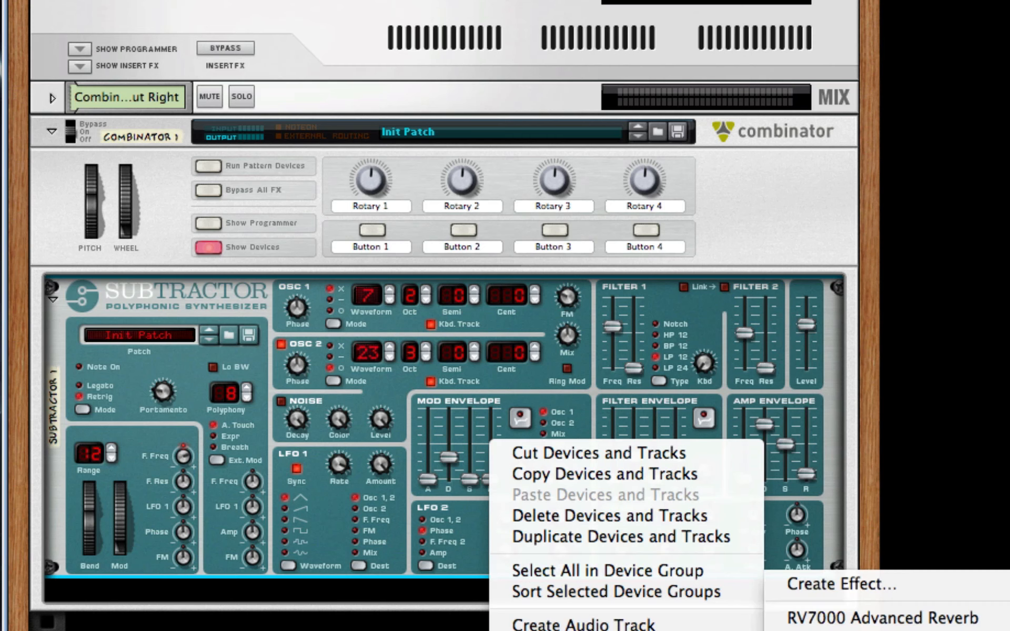
{"action": "left_click", "coordinate": [889, 621]}
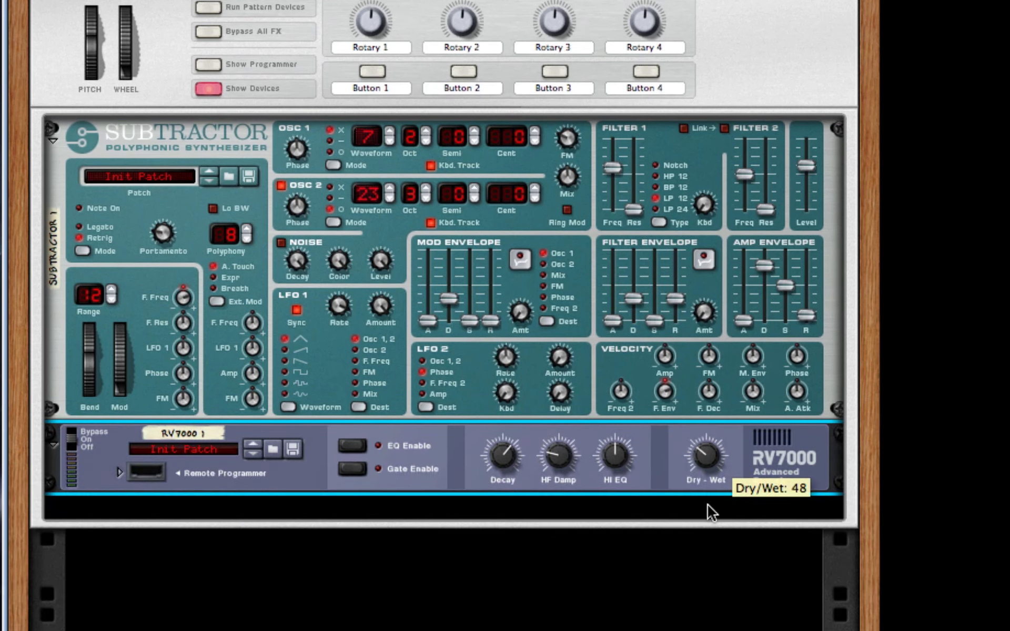
{"action": "mouse_move", "coordinate": [707, 505]}
{"action": "left_mouse_down"}
{"action": "mouse_move", "coordinate": [705, 517]}
{"action": "mouse_move", "coordinate": [698, 509]}
{"action": "left_mouse_up"}
{"action": "left_click_drag", "start_coordinate": [521, 453], "coordinate": [518, 493]}
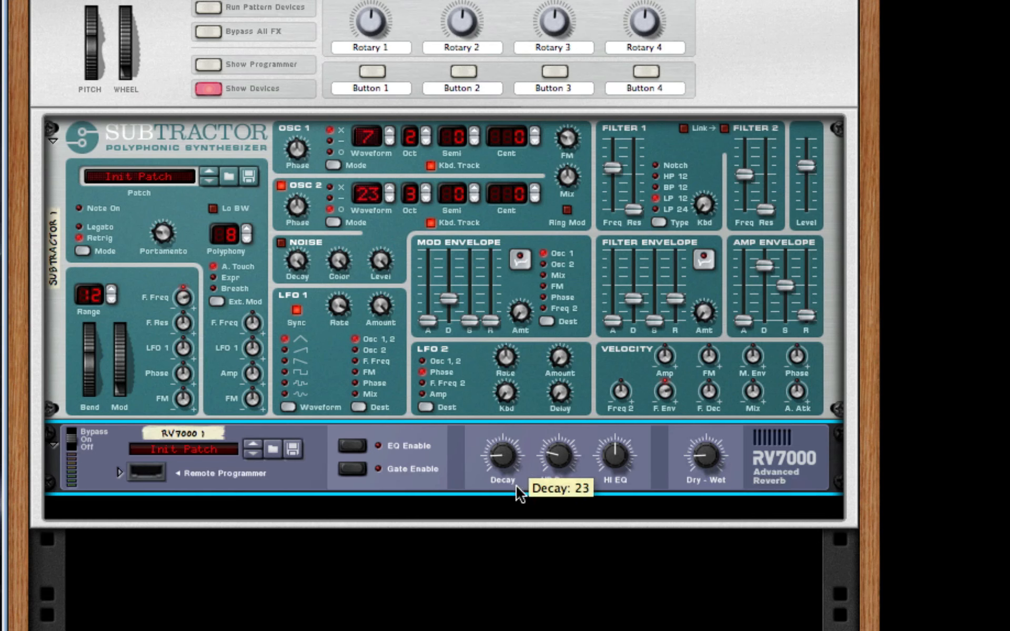
Add a Line 6 Bass Amp after the RV7000 and turn on its compressor.
{"action": "right_click", "coordinate": [758, 443]}
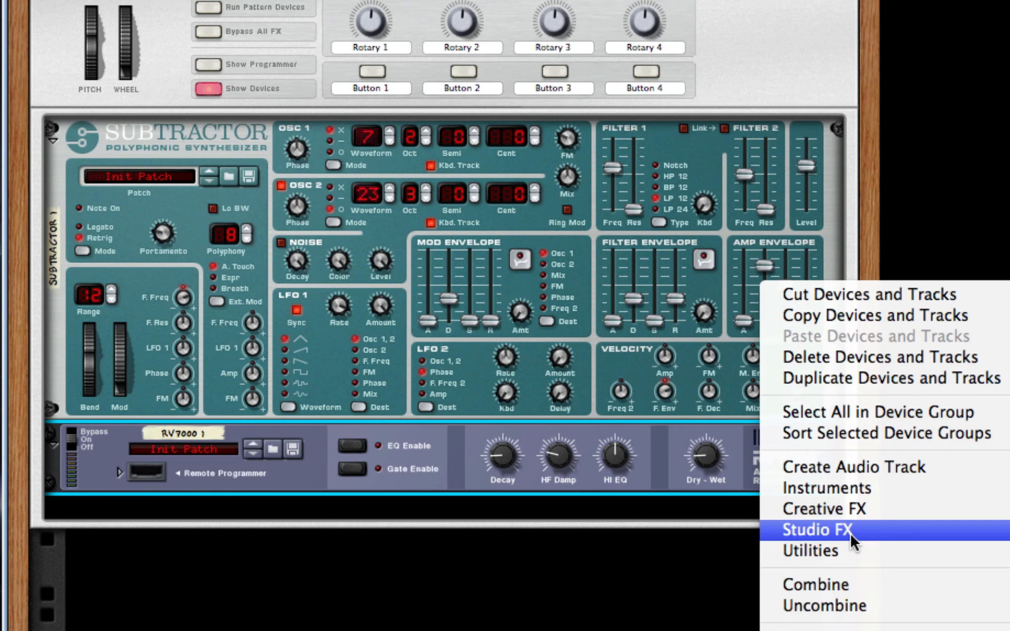
{"action": "left_click", "coordinate": [1008, 572]}
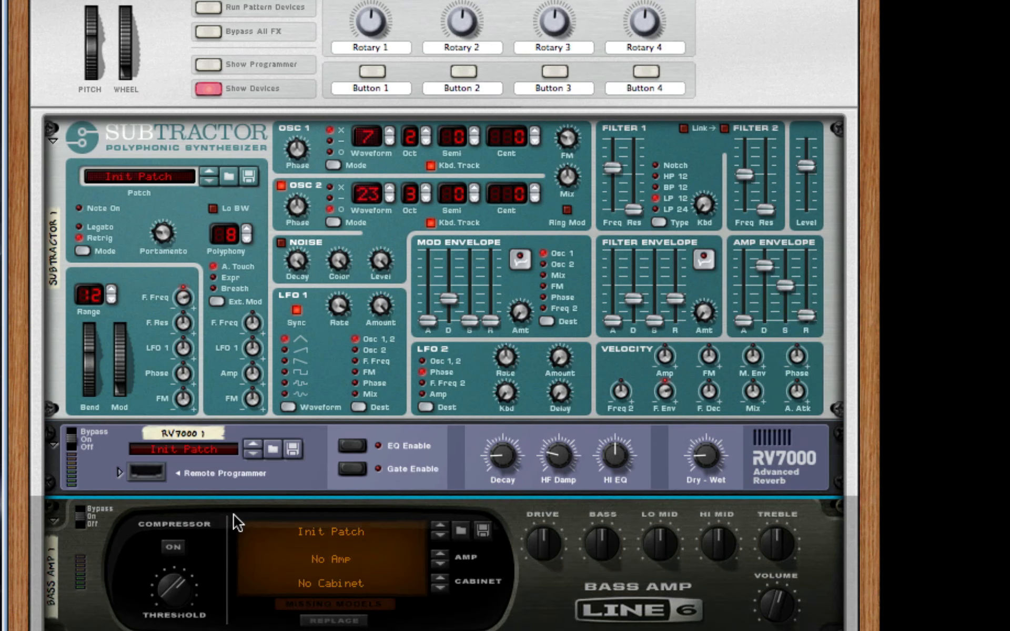
{"action": "scroll", "coordinate": [500, 478], "scroll_direction": "down", "scroll_amount": 5}
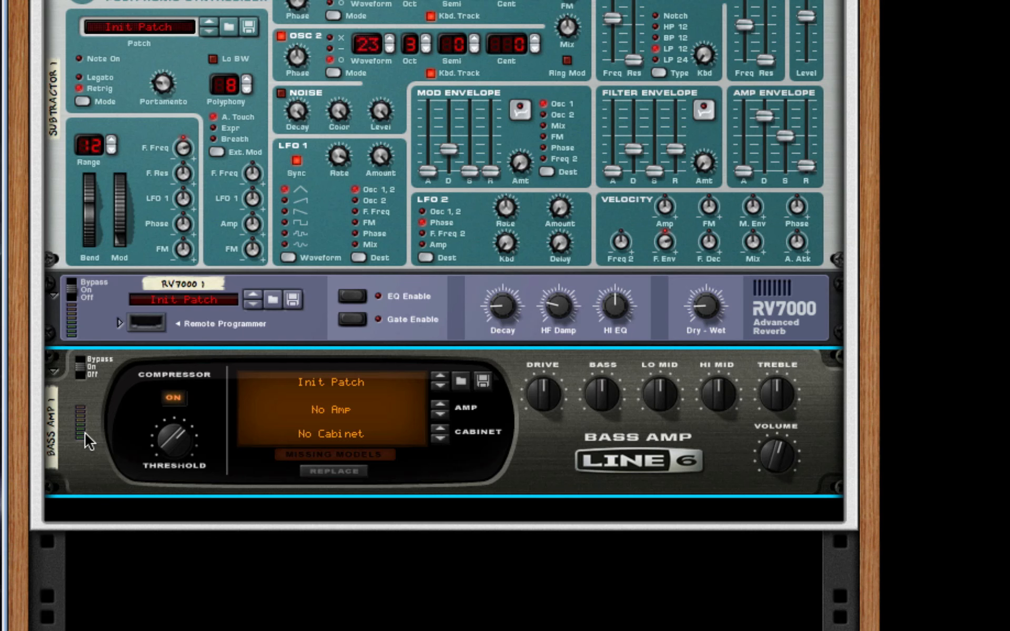
Add a Scream 4 distortion after the Bass Amp, set its damage type to Tape, and raise P1 and P2.
{"action": "right_click", "coordinate": [594, 464]}
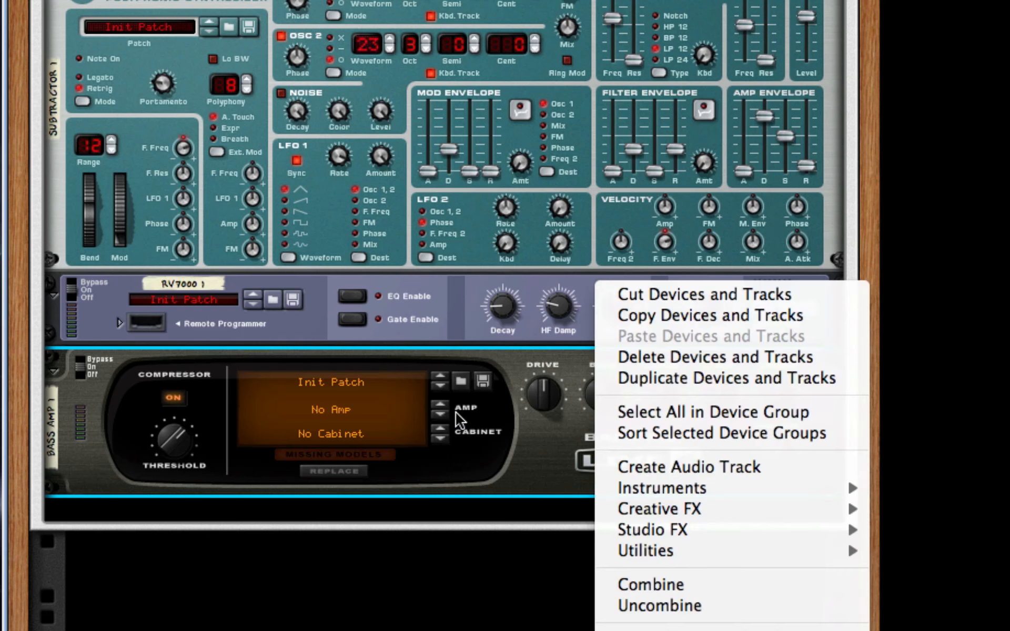
{"action": "mouse_move", "coordinate": [821, 516]}
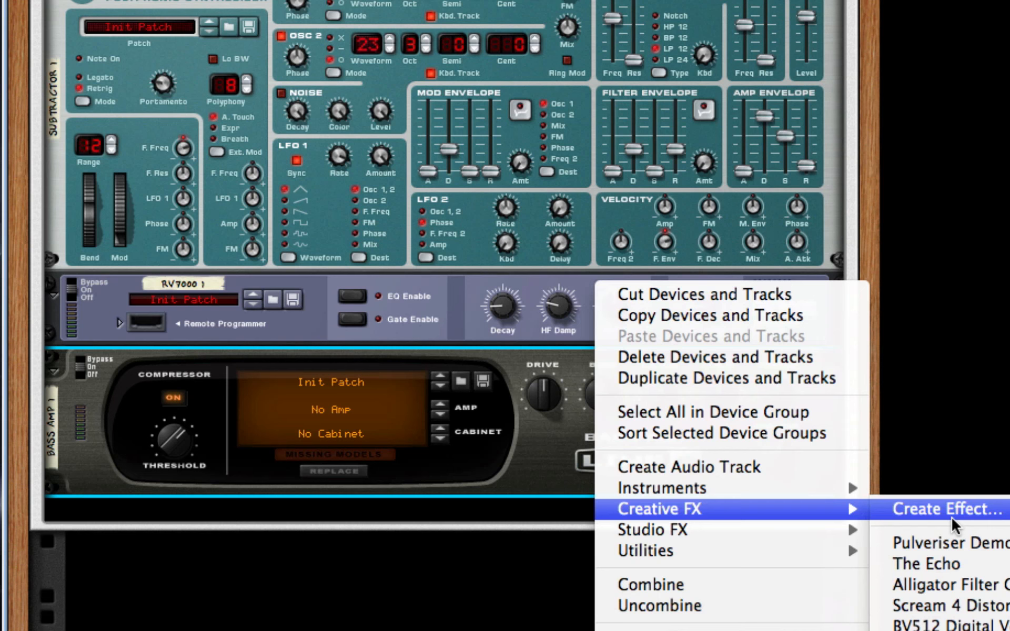
{"action": "left_click", "coordinate": [963, 605]}
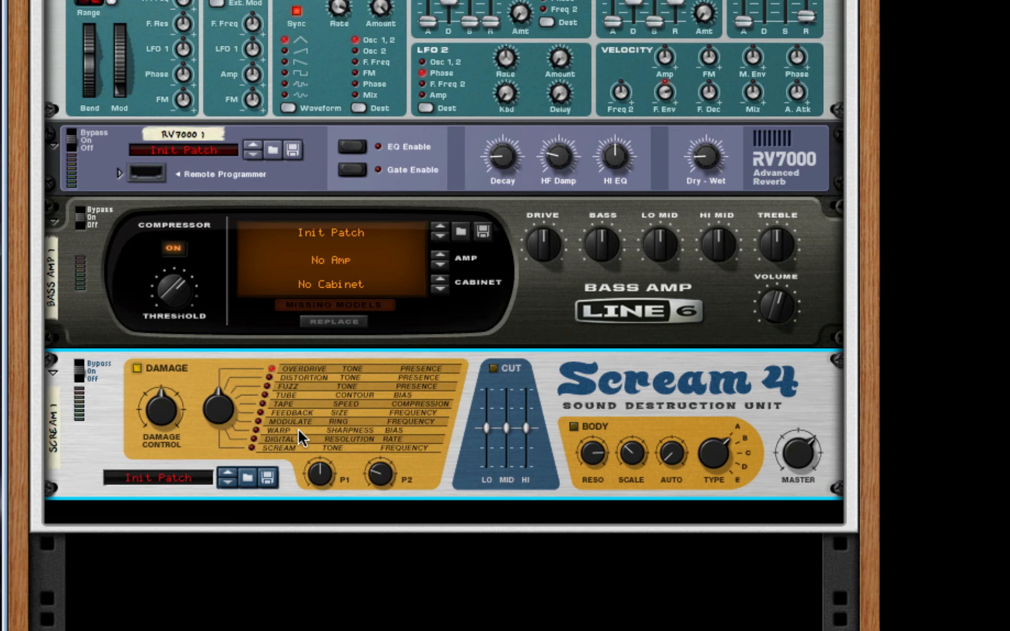
{"action": "left_click_drag", "start_coordinate": [219, 409], "coordinate": [226, 378]}
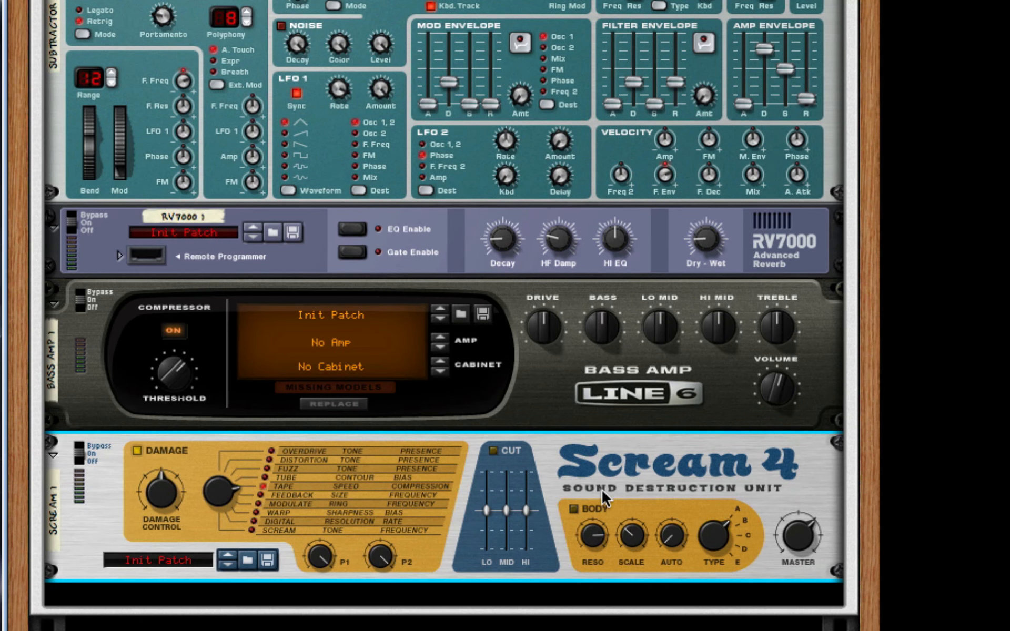
Enable the Scream 4 Body section, reduce Reso, raise Scale and Auto, and set the body type to D.
{"action": "left_click", "coordinate": [574, 509]}
{"action": "left_click_drag", "start_coordinate": [584, 542], "coordinate": [683, 512]}
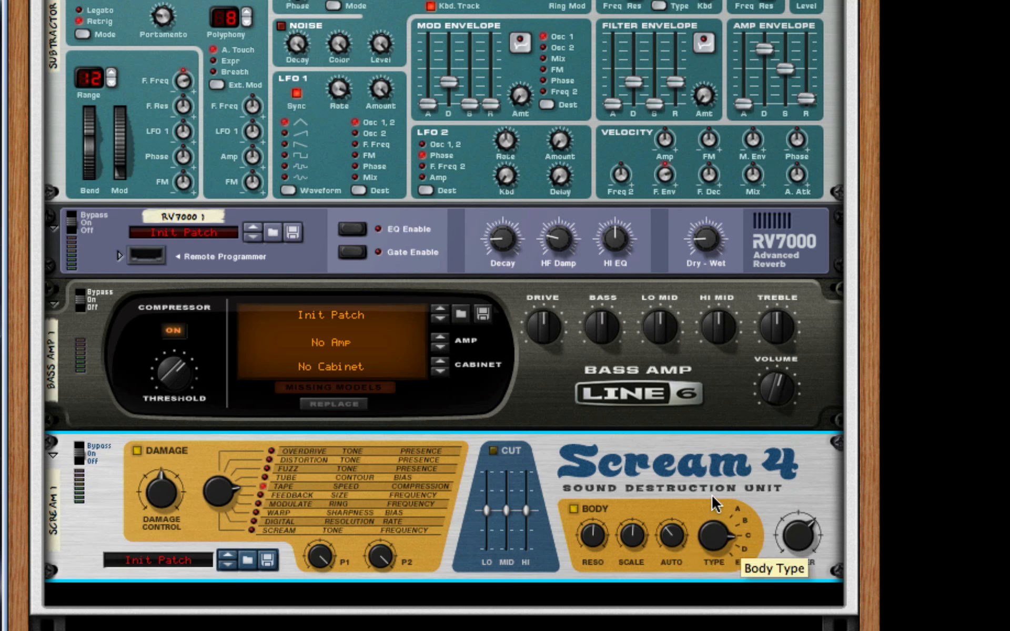
{"action": "left_click_drag", "start_coordinate": [712, 497], "coordinate": [713, 486]}
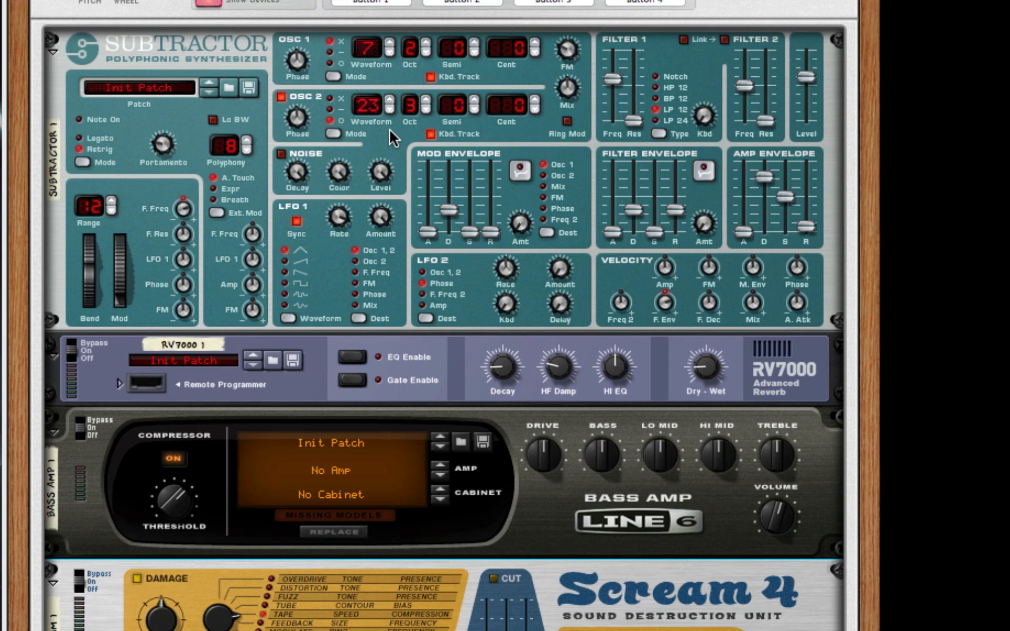
Set the Subtractor's Osc 2 phase mode to X, and give LFO 1 the third (descending sawtooth) waveform with F. Freq as destination.
{"action": "left_click", "coordinate": [327, 99]}
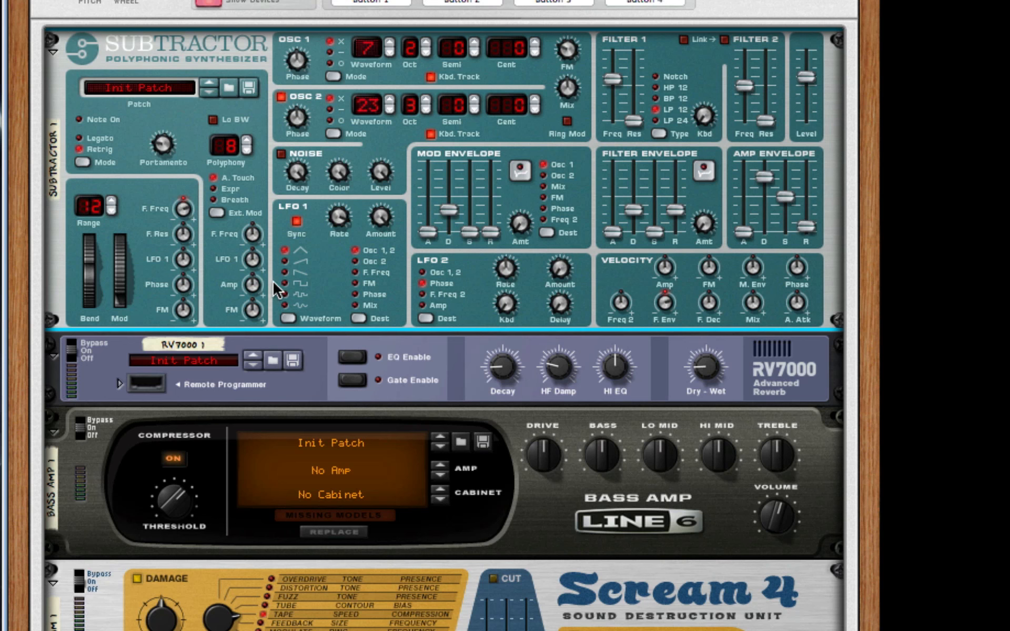
{"action": "left_click", "coordinate": [285, 273]}
{"action": "left_click", "coordinate": [369, 273]}
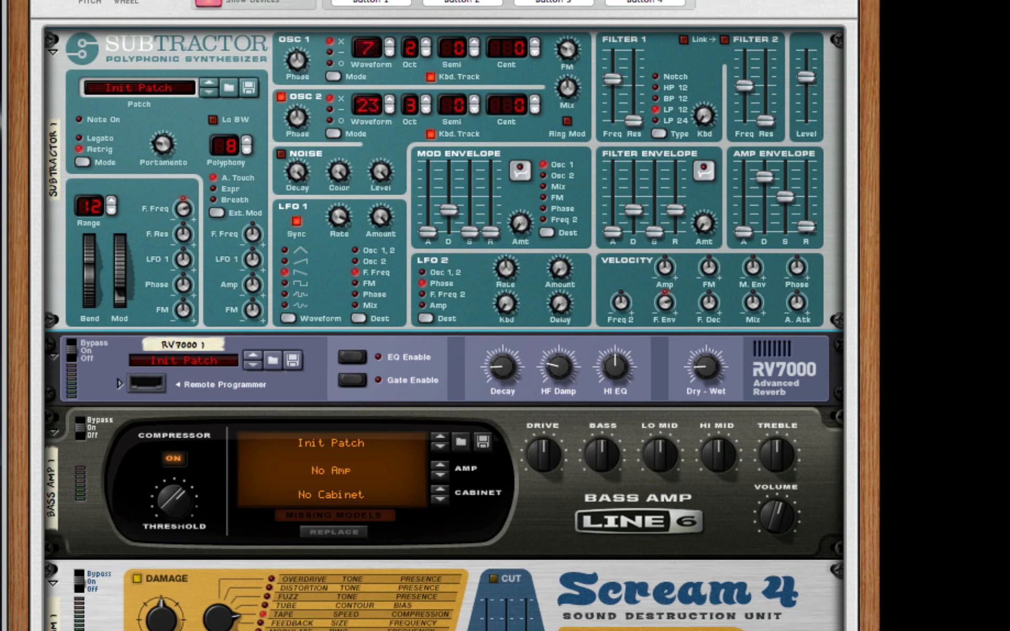
Add The Echo delay after the Scream 4.
{"action": "scroll", "coordinate": [737, 442], "scroll_direction": "down", "scroll_amount": 10}
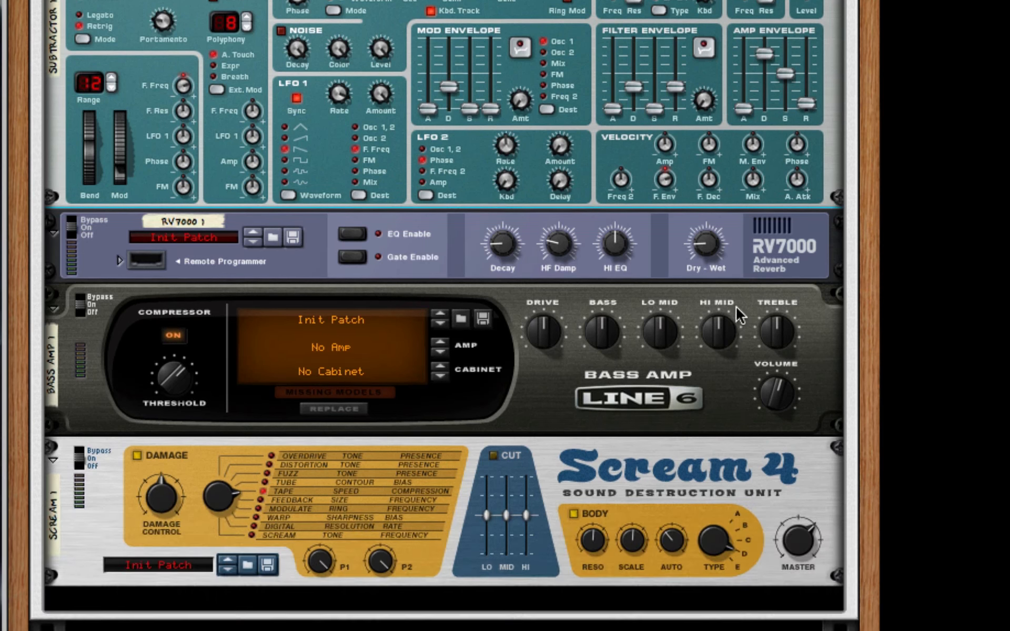
{"action": "right_click", "coordinate": [666, 334]}
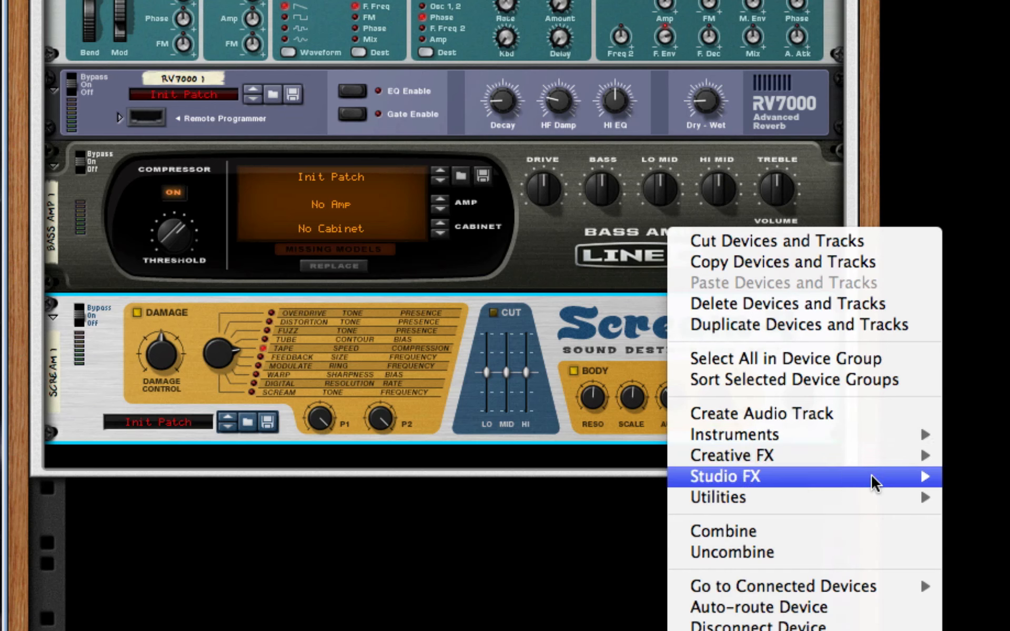
{"action": "mouse_move", "coordinate": [872, 482]}
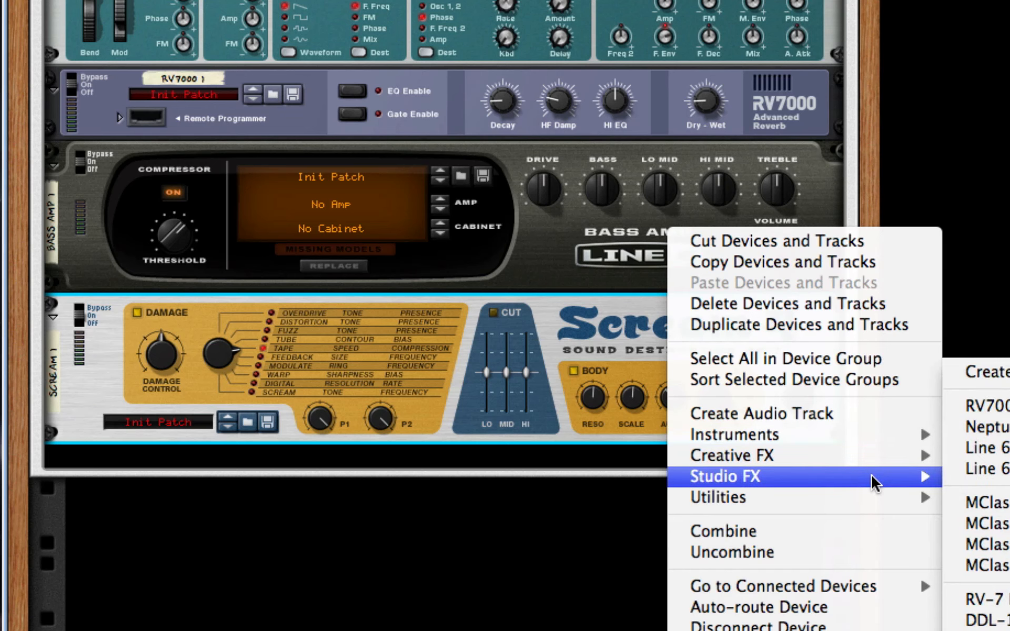
{"action": "mouse_move", "coordinate": [868, 458]}
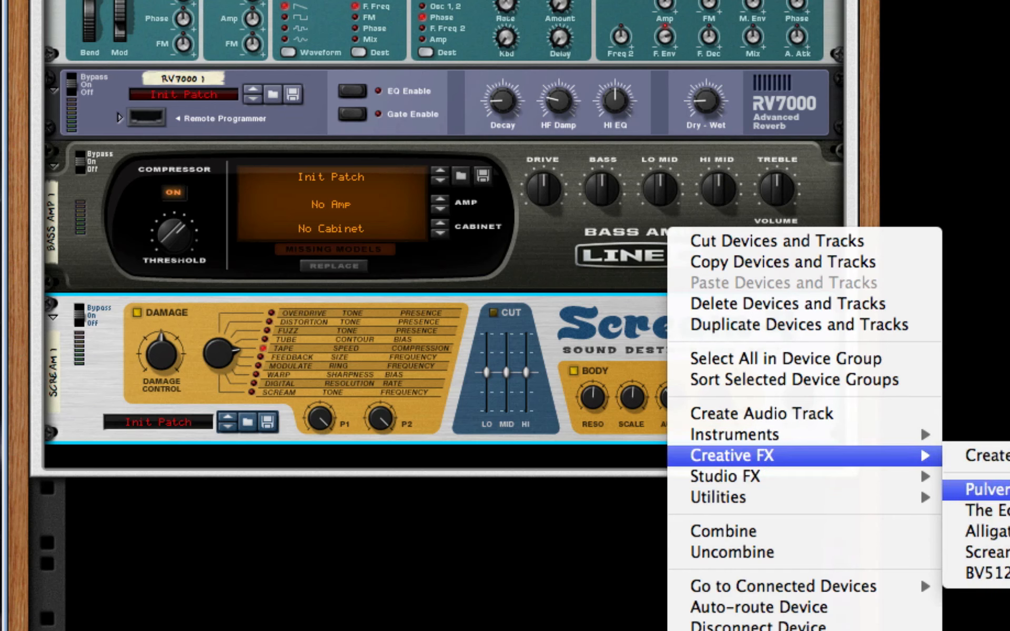
{"action": "left_click", "coordinate": [984, 510]}
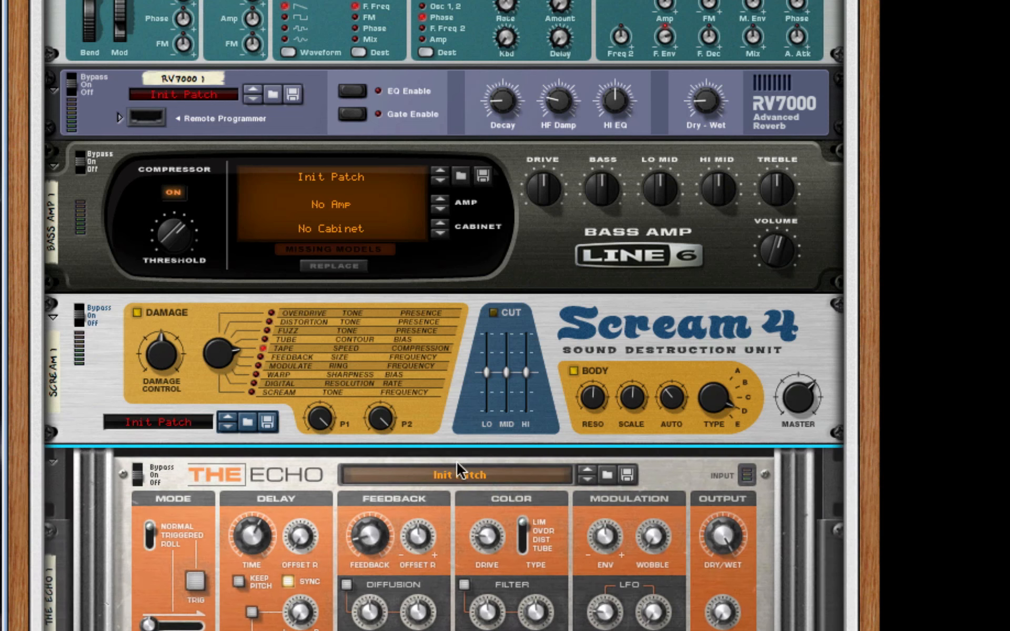
Load the MultiPanning Delays patch into The Echo and set its dry/wet balance to 64%.
{"action": "left_click", "coordinate": [463, 484]}
{"action": "left_click", "coordinate": [522, 487]}
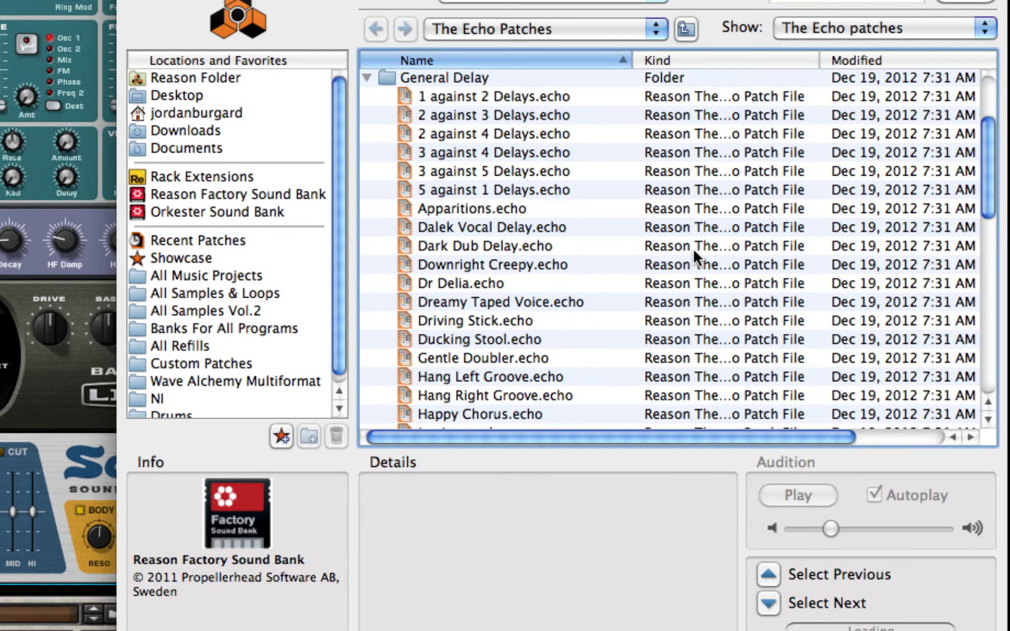
{"action": "scroll", "coordinate": [639, 232], "scroll_direction": "down", "scroll_amount": 1}
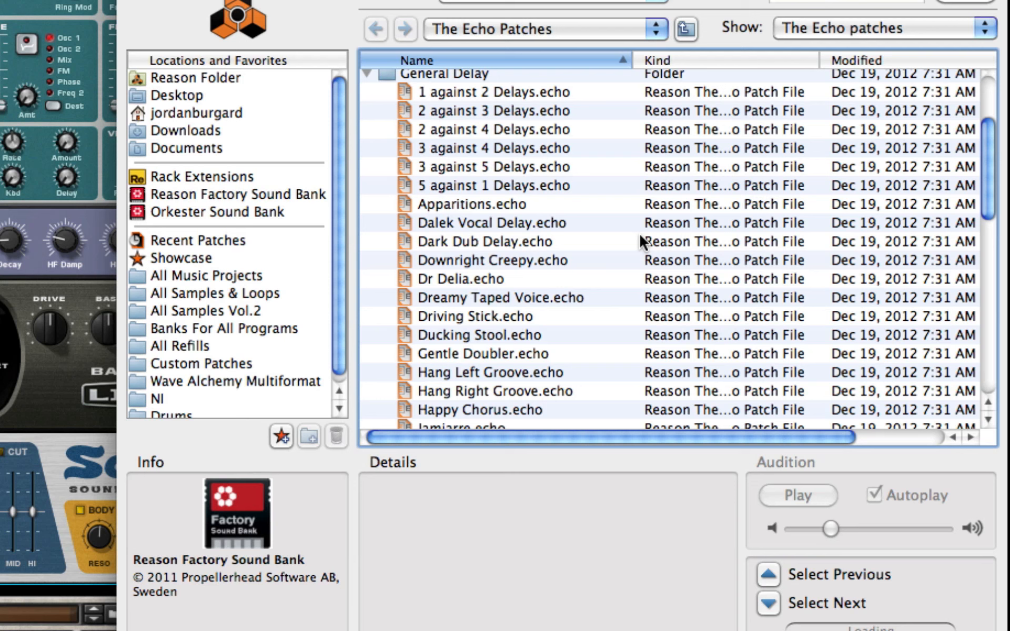
{"action": "scroll", "coordinate": [639, 235], "scroll_direction": "down", "scroll_amount": 5}
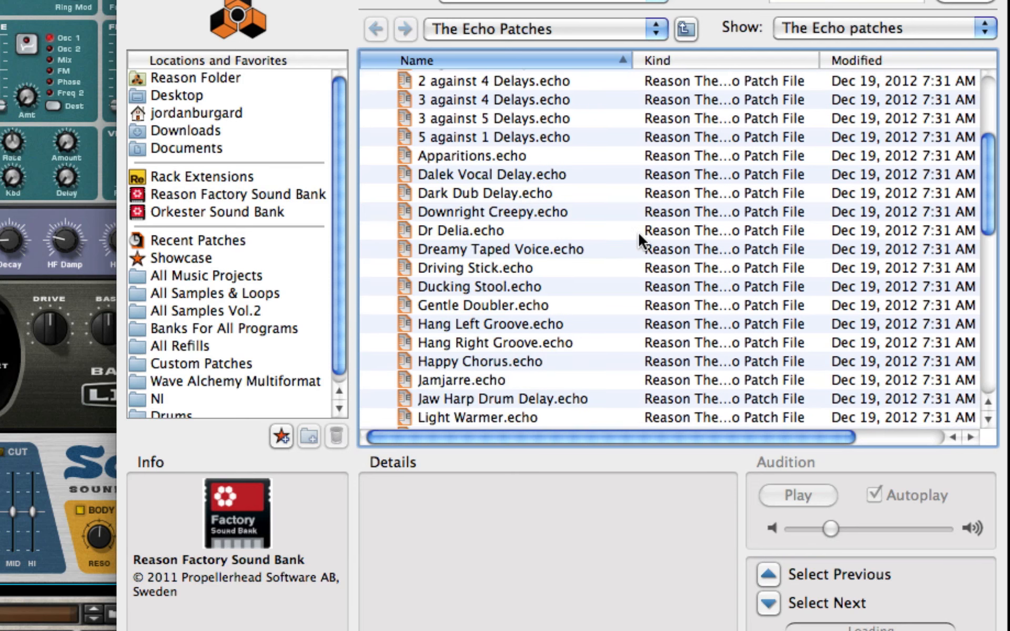
{"action": "left_click", "coordinate": [502, 372]}
{"action": "scroll", "coordinate": [548, 350], "scroll_direction": "up", "scroll_amount": 5}
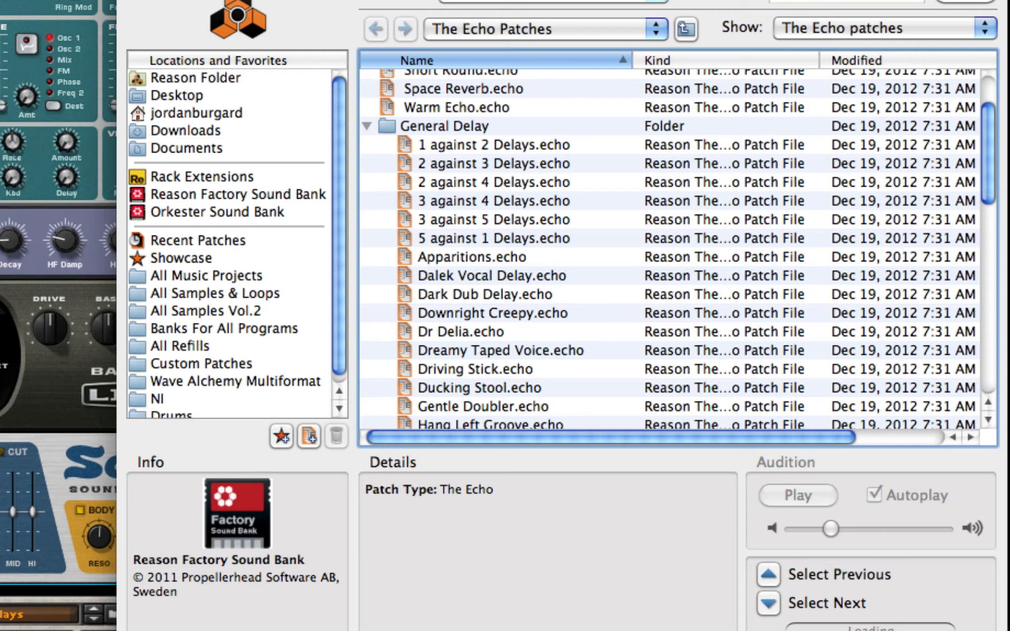
{"action": "left_click", "coordinate": [941, 630]}
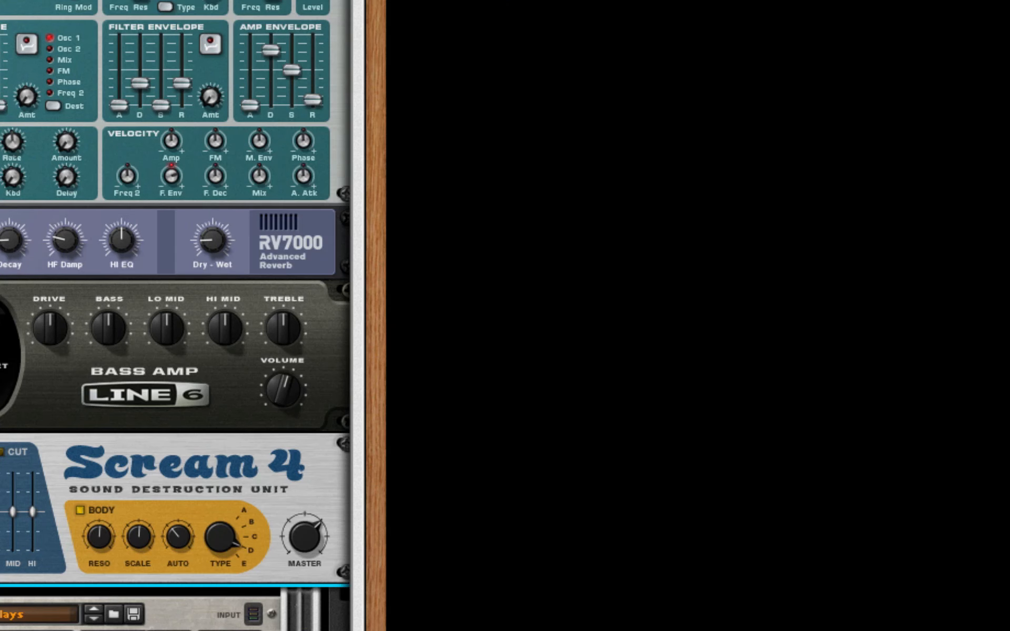
{"action": "left_click_drag", "start_coordinate": [648, 491], "coordinate": [719, 483]}
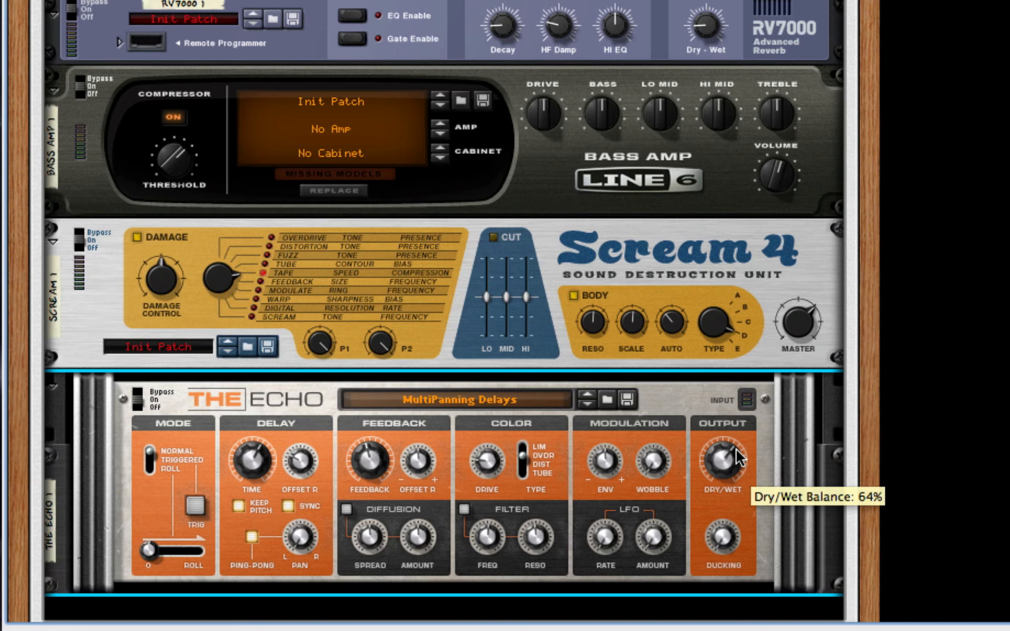
Add an MClass Equalizer after The Echo and enable Lo Cut, Lo Shelf, Param 1, Param 2 and Hi Shelf.
{"action": "scroll", "coordinate": [785, 376], "scroll_direction": "down", "scroll_amount": 5}
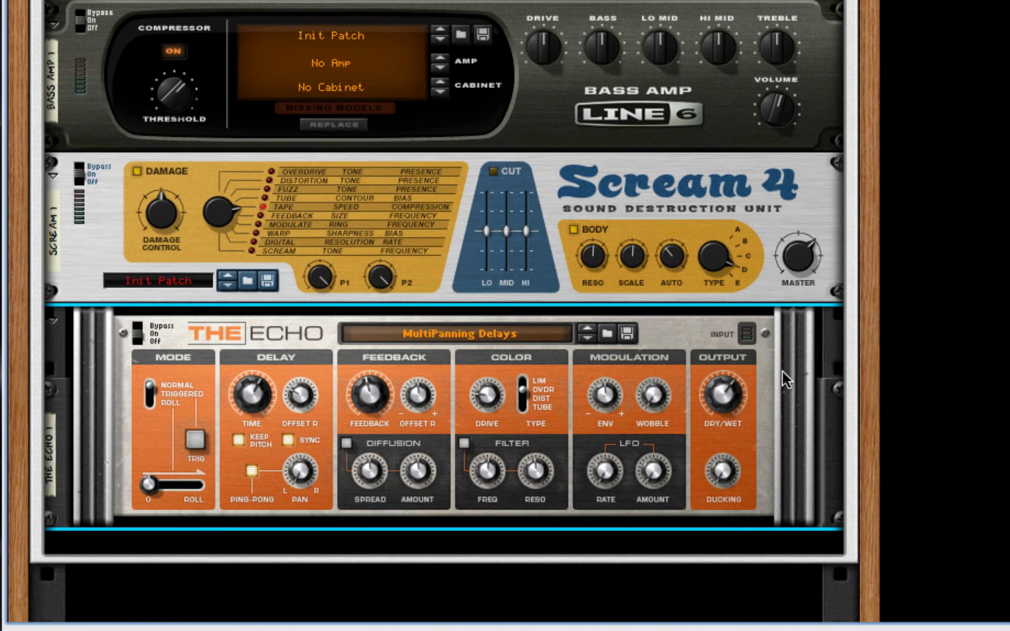
{"action": "right_click", "coordinate": [753, 292]}
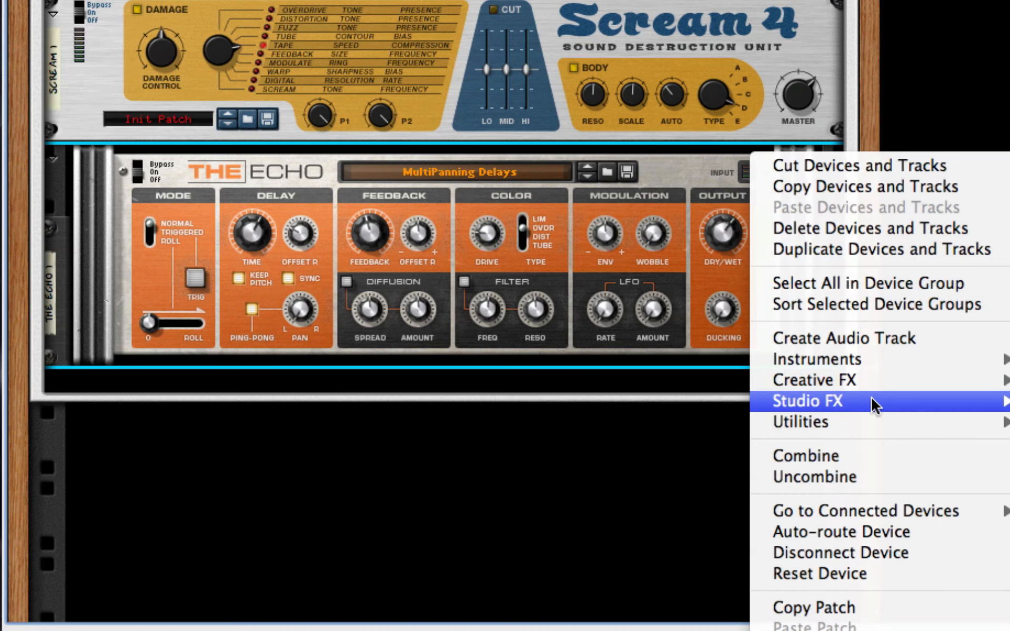
{"action": "left_click", "coordinate": [1008, 401]}
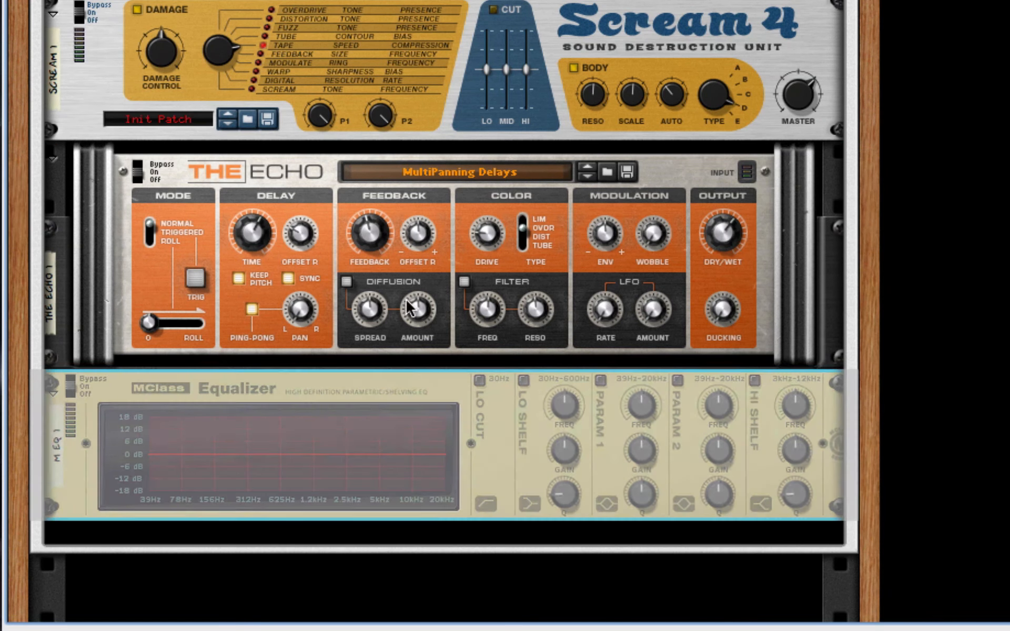
{"action": "left_click", "coordinate": [479, 379]}
{"action": "left_click", "coordinate": [600, 380]}
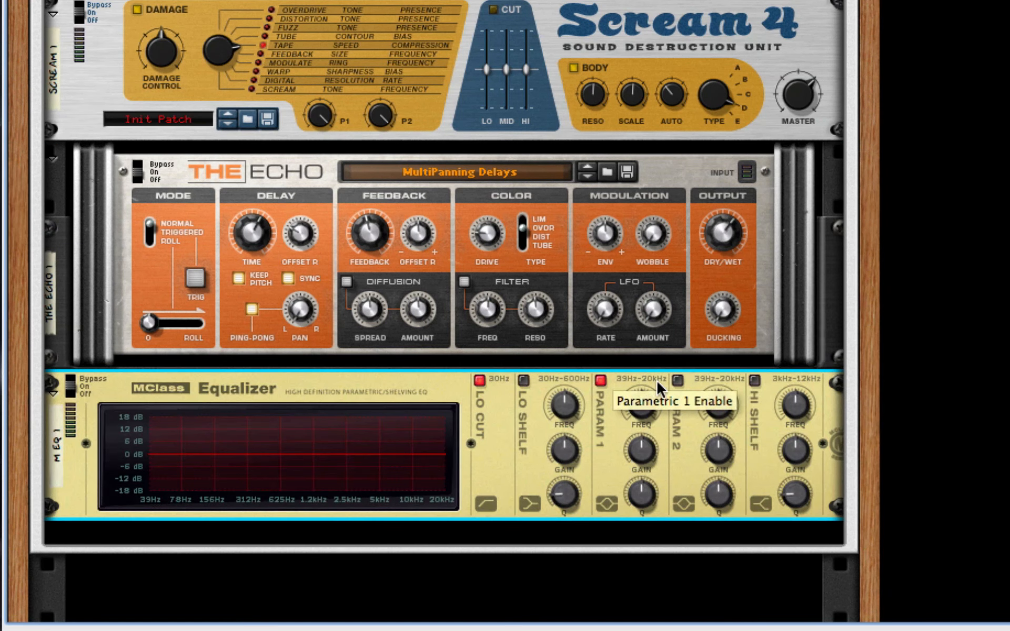
{"action": "left_click", "coordinate": [678, 380]}
{"action": "left_click", "coordinate": [754, 379]}
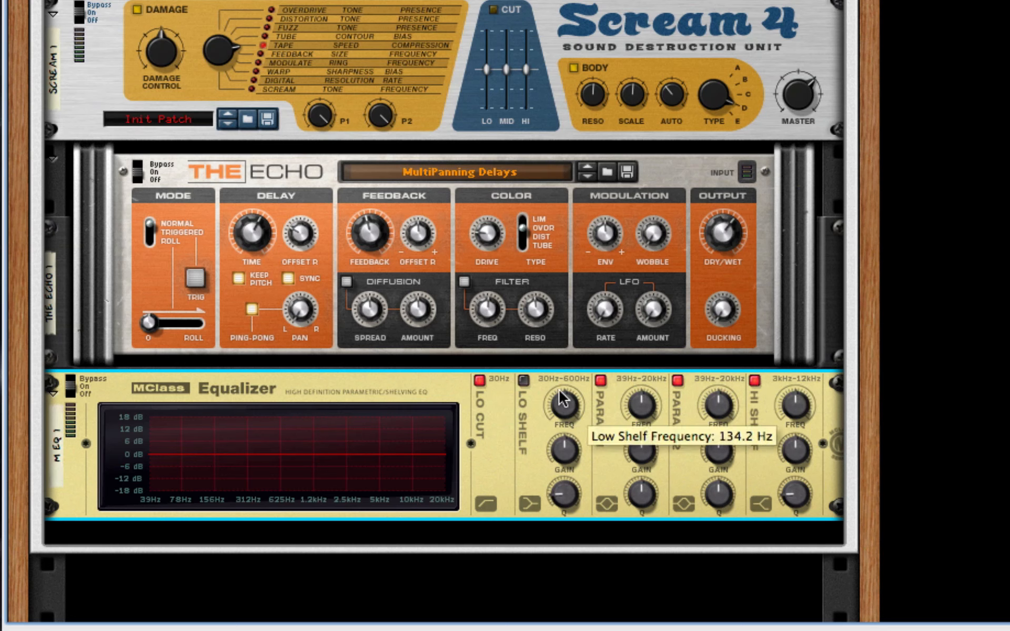
{"action": "left_click", "coordinate": [523, 379]}
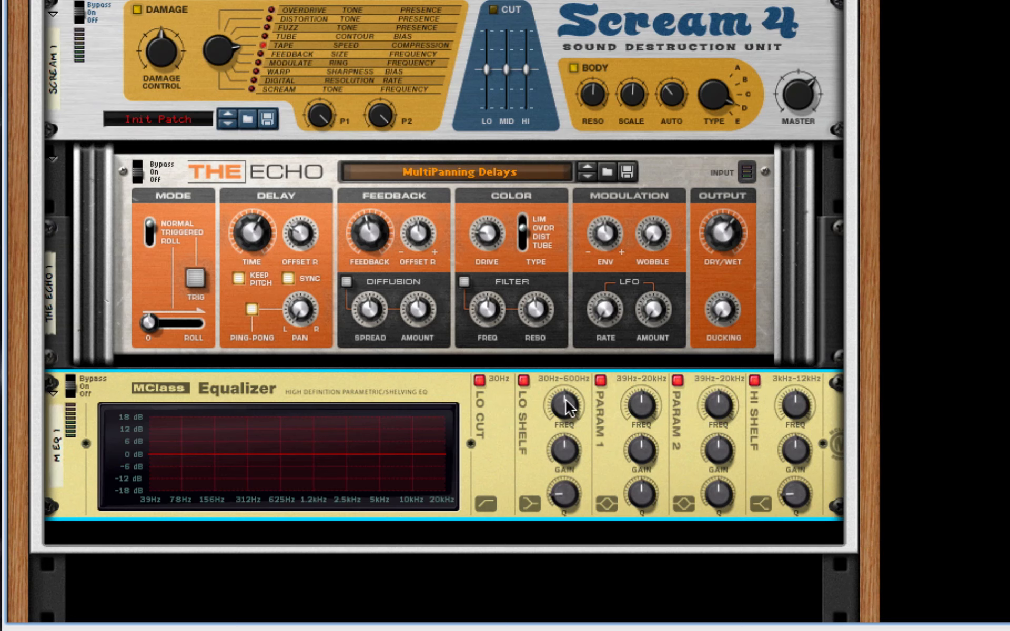
Set the low shelf gain to -5.7 dB and shape Param 1 into a deep cut just below 156 Hz with Q 16.2.
{"action": "left_click_drag", "start_coordinate": [565, 453], "coordinate": [566, 471]}
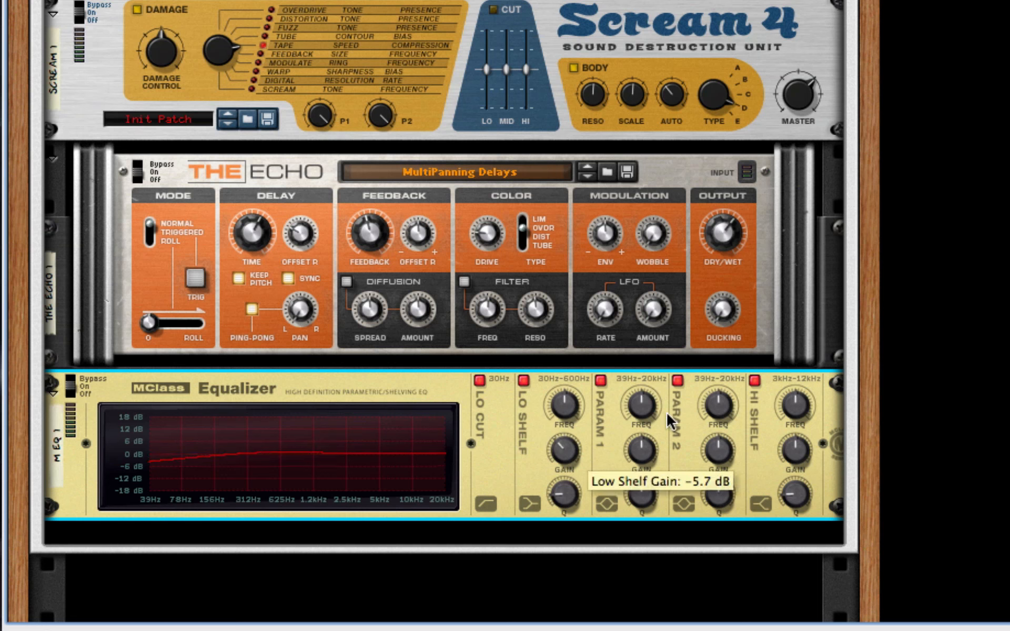
{"action": "left_click_drag", "start_coordinate": [642, 407], "coordinate": [650, 439]}
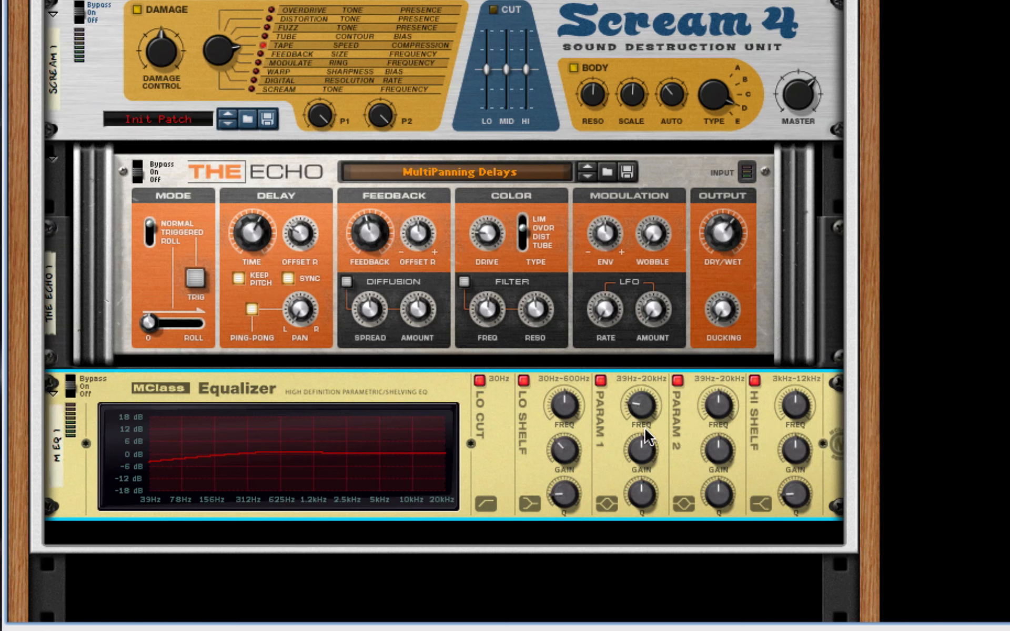
{"action": "left_click_drag", "start_coordinate": [641, 407], "coordinate": [653, 490]}
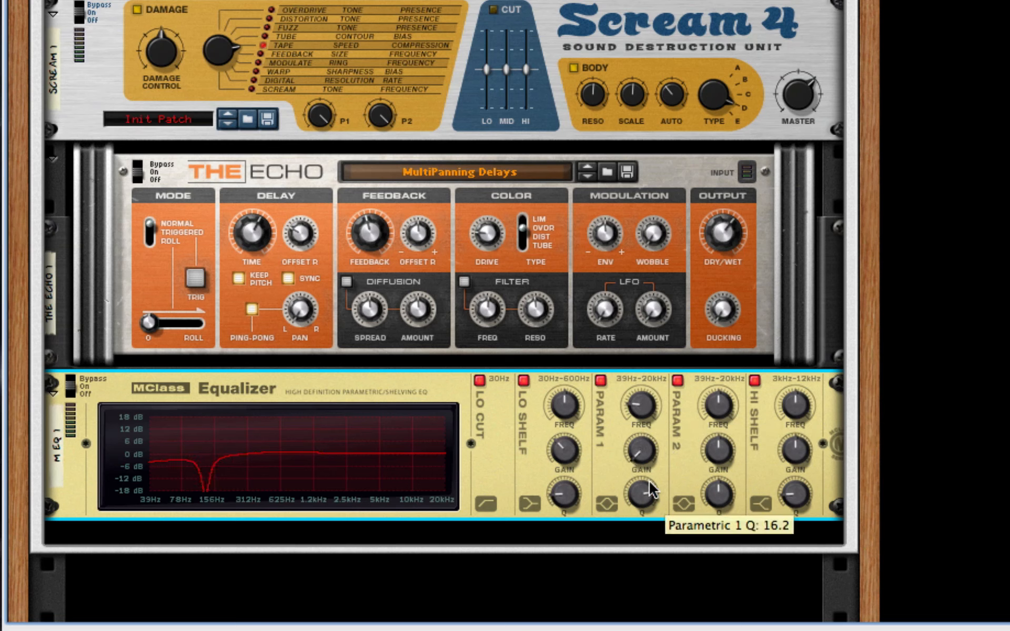
Shape Param 2 into a deep cut at 2.856 kHz with Q 11.0; set Hi Shelf to minimum frequency, 4.0 dB gain and Q 1.21.
{"action": "left_click_drag", "start_coordinate": [720, 416], "coordinate": [727, 400]}
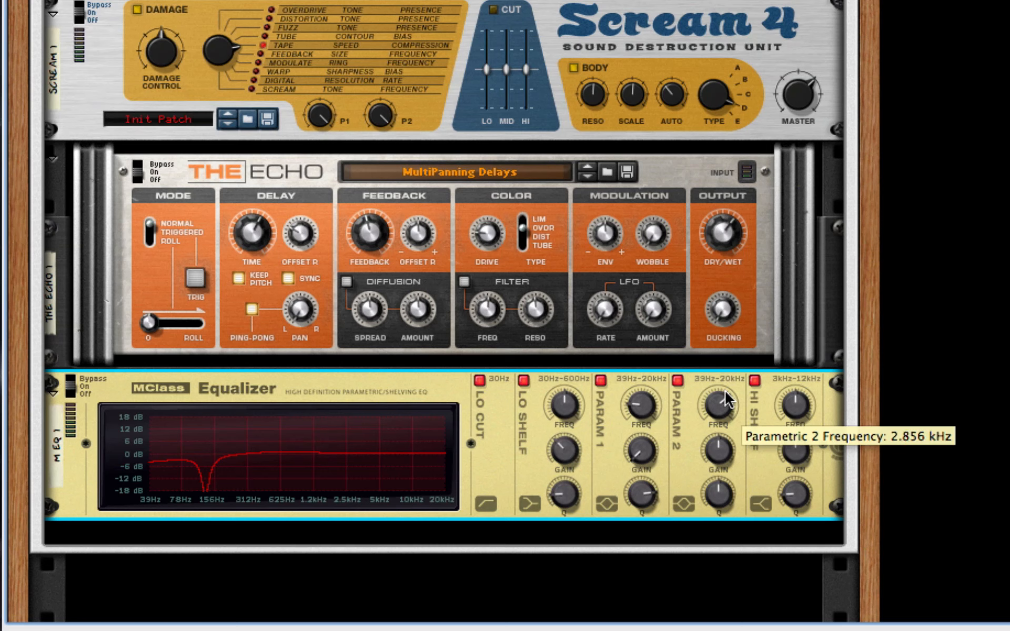
{"action": "left_click_drag", "start_coordinate": [715, 449], "coordinate": [719, 492]}
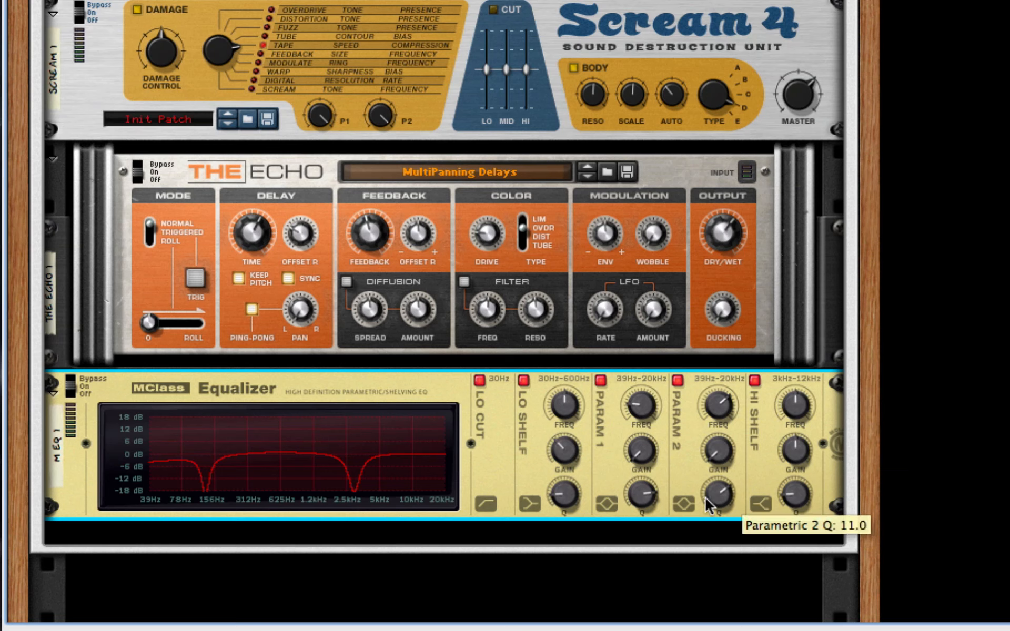
{"action": "mouse_move", "coordinate": [801, 410]}
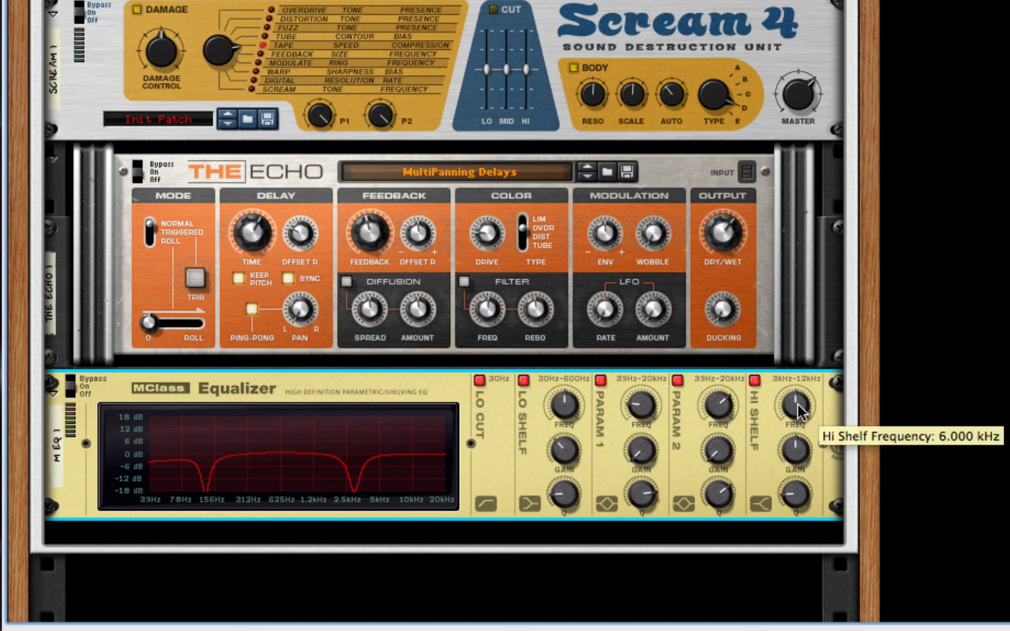
{"action": "left_click_drag", "start_coordinate": [798, 409], "coordinate": [805, 516]}
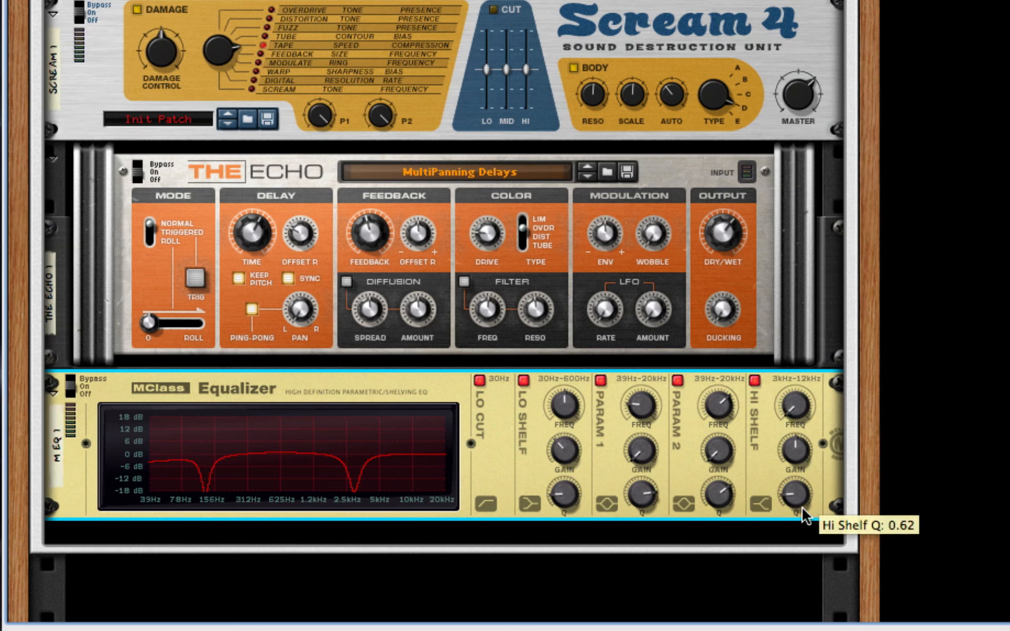
{"action": "left_click_drag", "start_coordinate": [794, 450], "coordinate": [793, 443]}
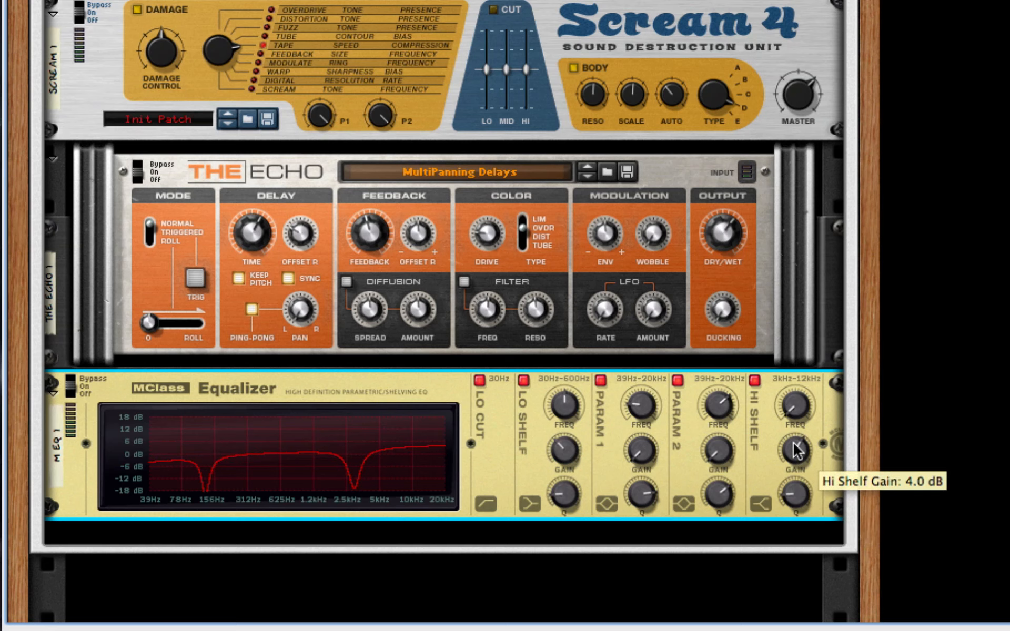
{"action": "left_click_drag", "start_coordinate": [796, 492], "coordinate": [810, 421]}
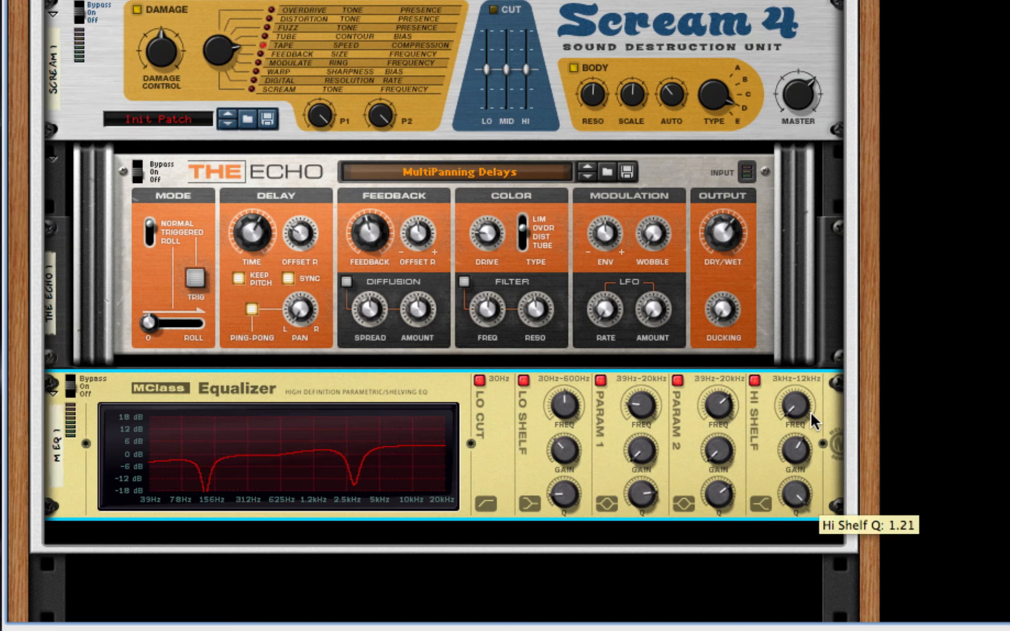
Add an MClass Maximizer after the MClass Equalizer.
{"action": "scroll", "coordinate": [600, 406], "scroll_direction": "down", "scroll_amount": 3}
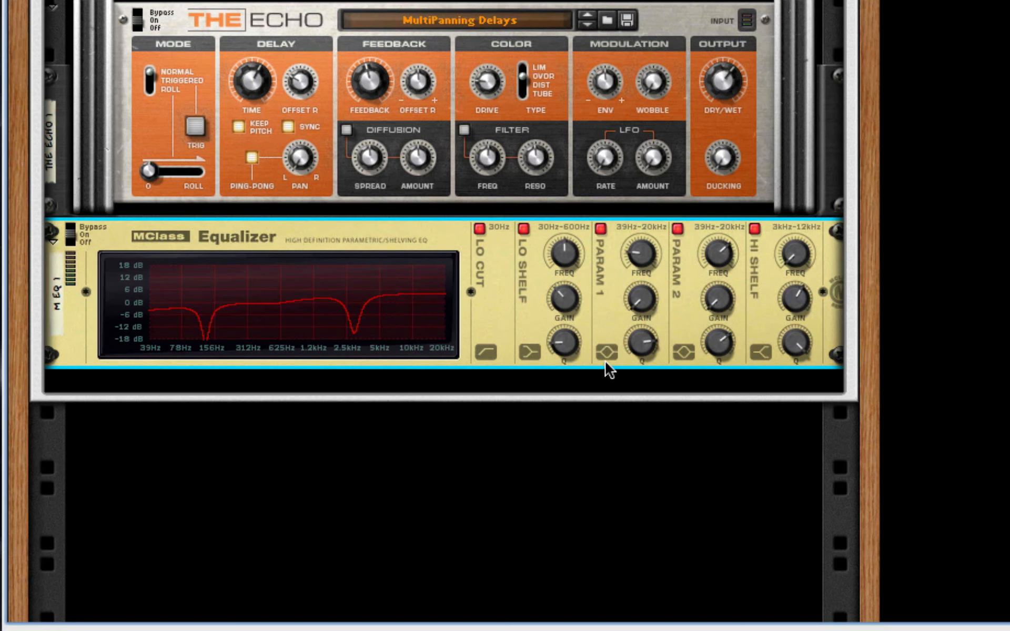
{"action": "right_click", "coordinate": [524, 306]}
{"action": "mouse_move", "coordinate": [640, 476]}
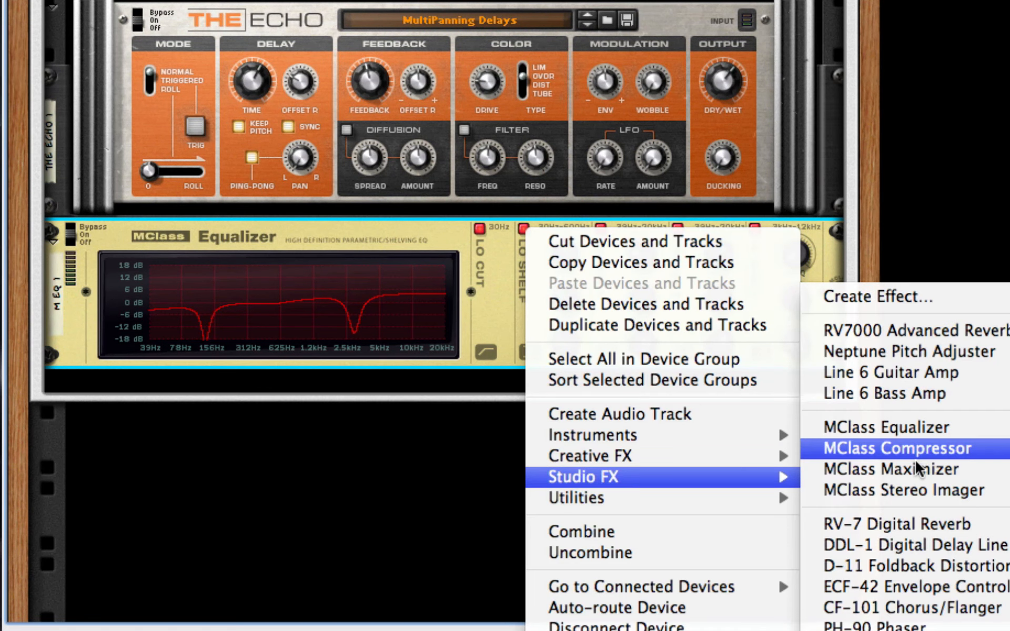
{"action": "left_click", "coordinate": [895, 469]}
Configure the Maximizer with the limiter off, release on Auto, and soft clip enabled at an amount of 127.
{"action": "left_click", "coordinate": [291, 380]}
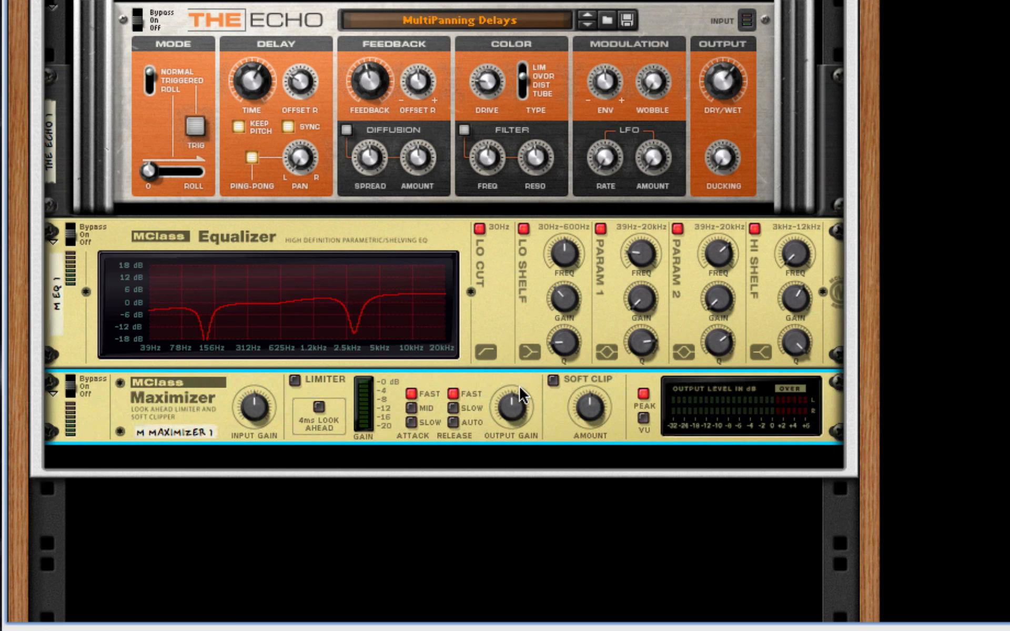
{"action": "left_click", "coordinate": [453, 422]}
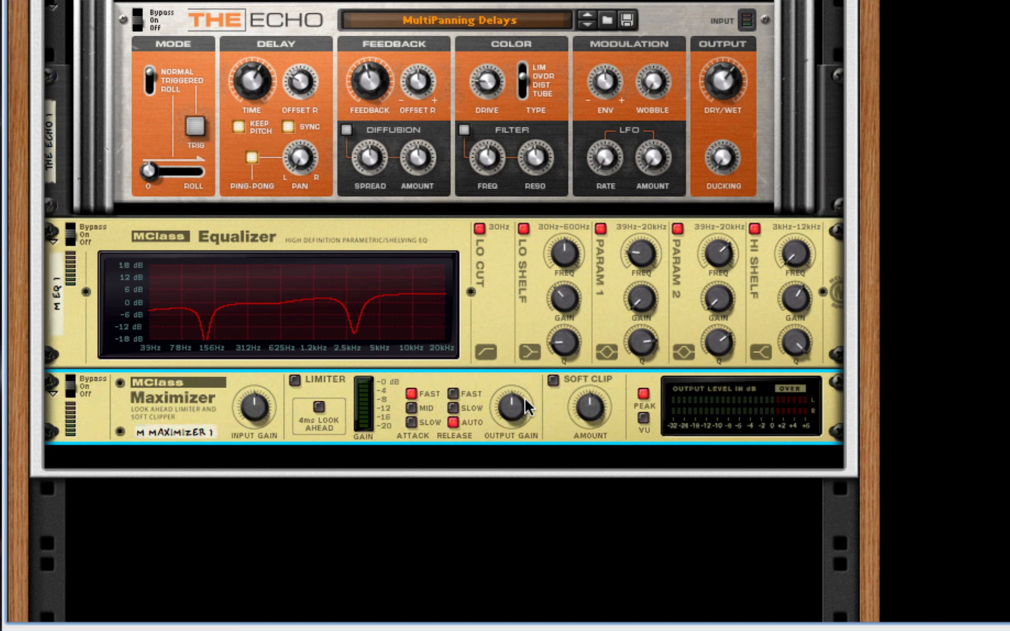
{"action": "left_click", "coordinate": [553, 380]}
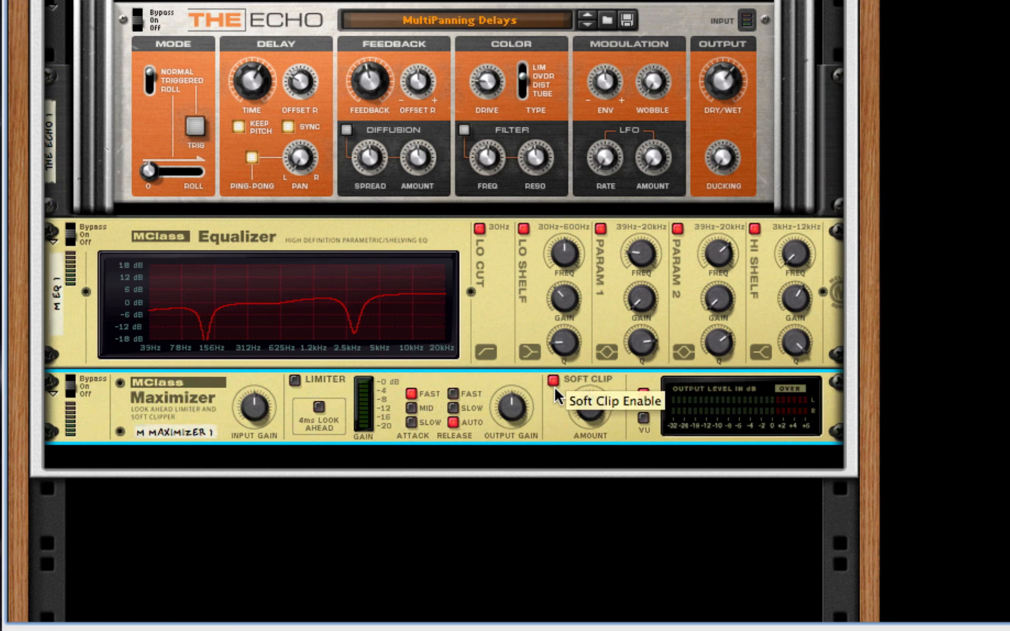
{"action": "left_click_drag", "start_coordinate": [600, 415], "coordinate": [600, 379]}
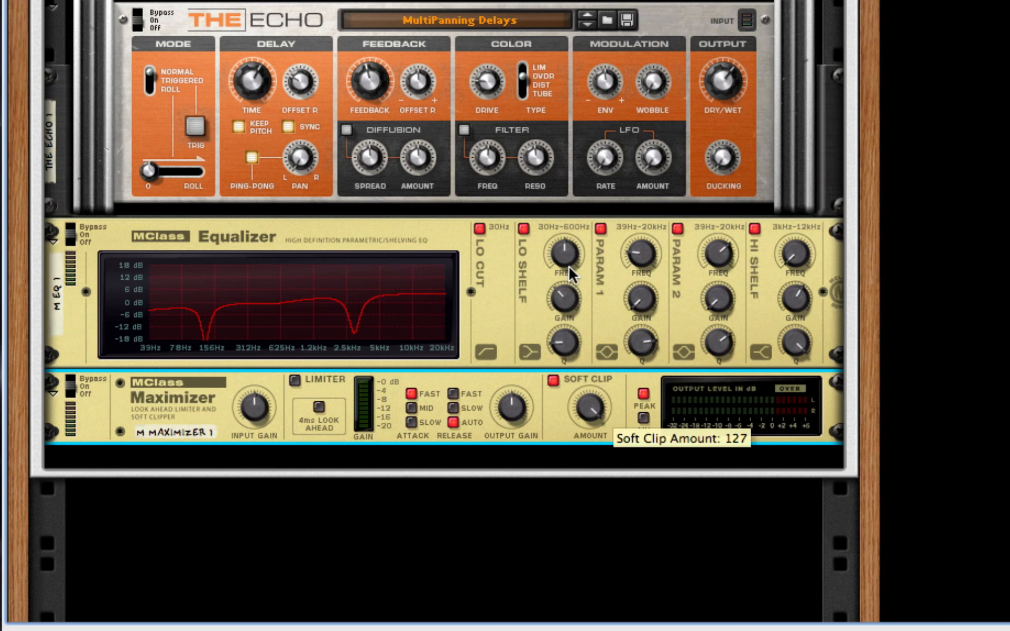
Add a second Line 6 Bass Amp after the MClass Maximizer.
{"action": "scroll", "coordinate": [578, 423], "scroll_direction": "down", "scroll_amount": 3}
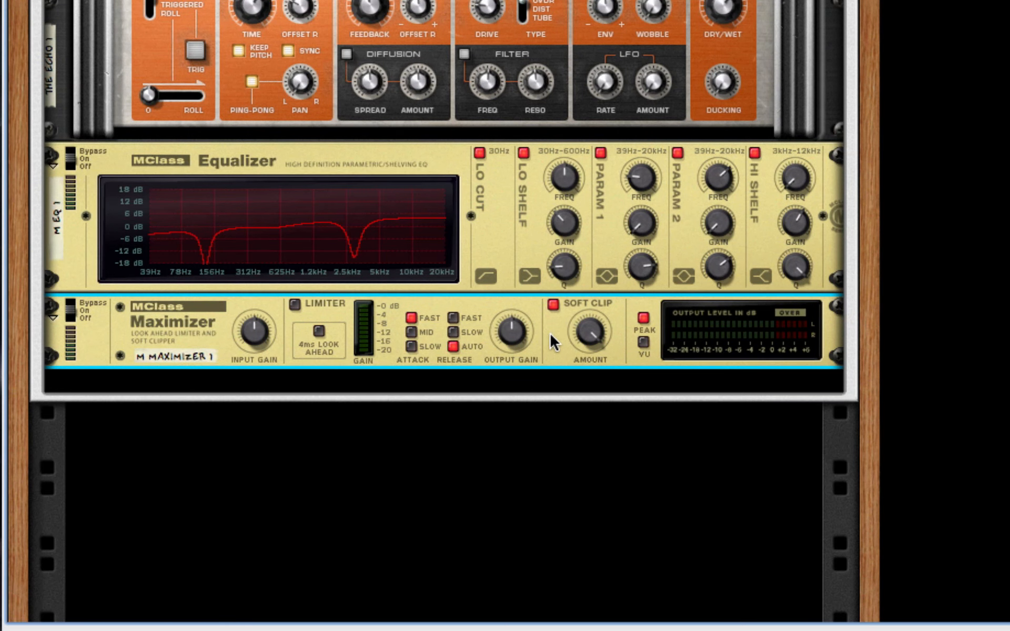
{"action": "right_click", "coordinate": [554, 368]}
{"action": "mouse_move", "coordinate": [744, 477]}
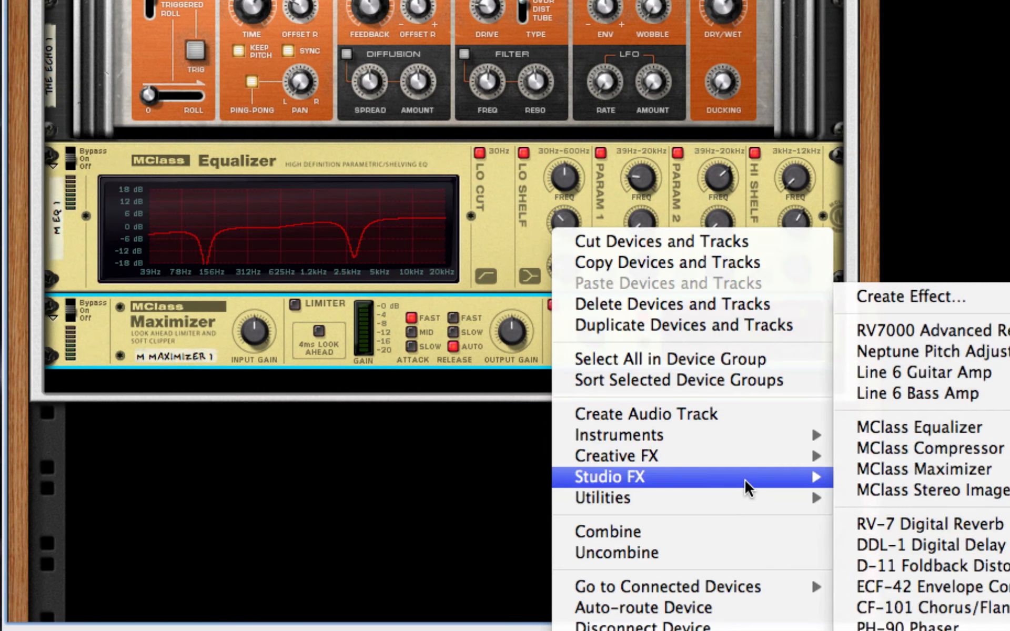
{"action": "left_click", "coordinate": [942, 392]}
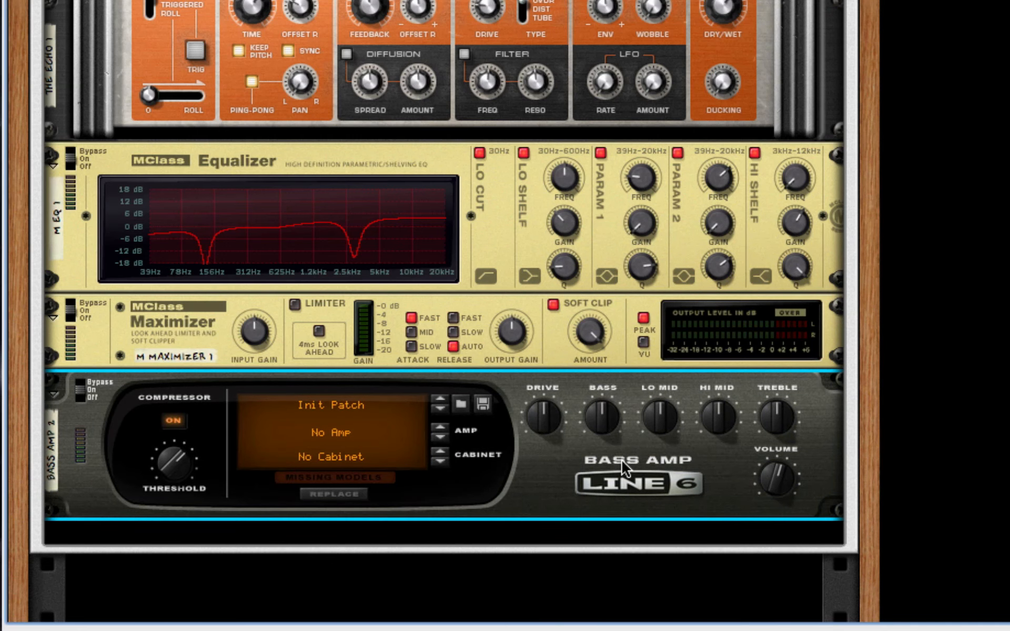
{"action": "scroll", "coordinate": [474, 463], "scroll_direction": "up", "scroll_amount": 10}
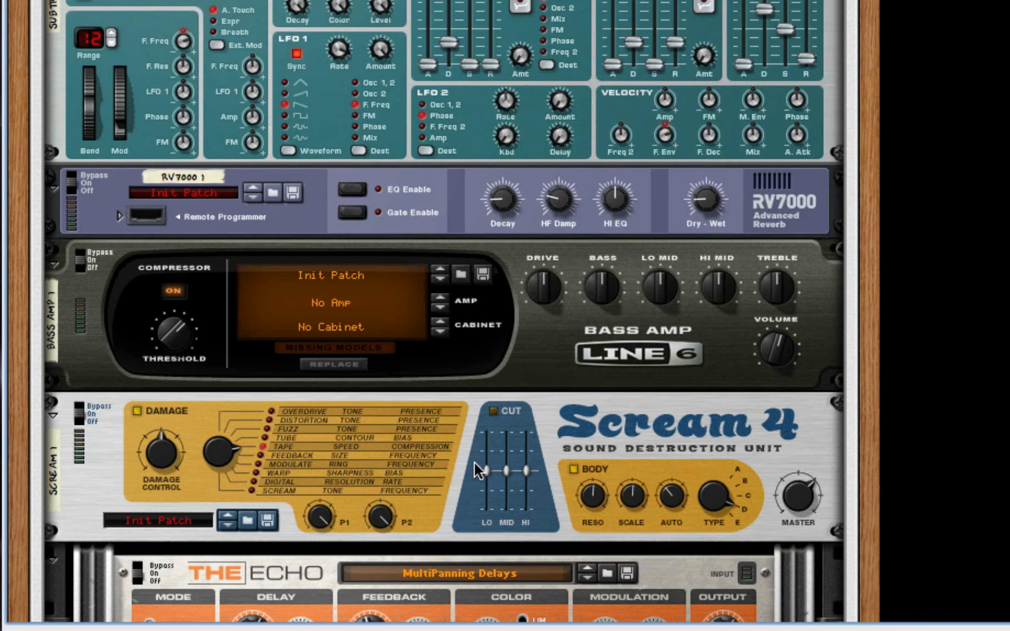
{"action": "scroll", "coordinate": [477, 470], "scroll_direction": "up", "scroll_amount": 4}
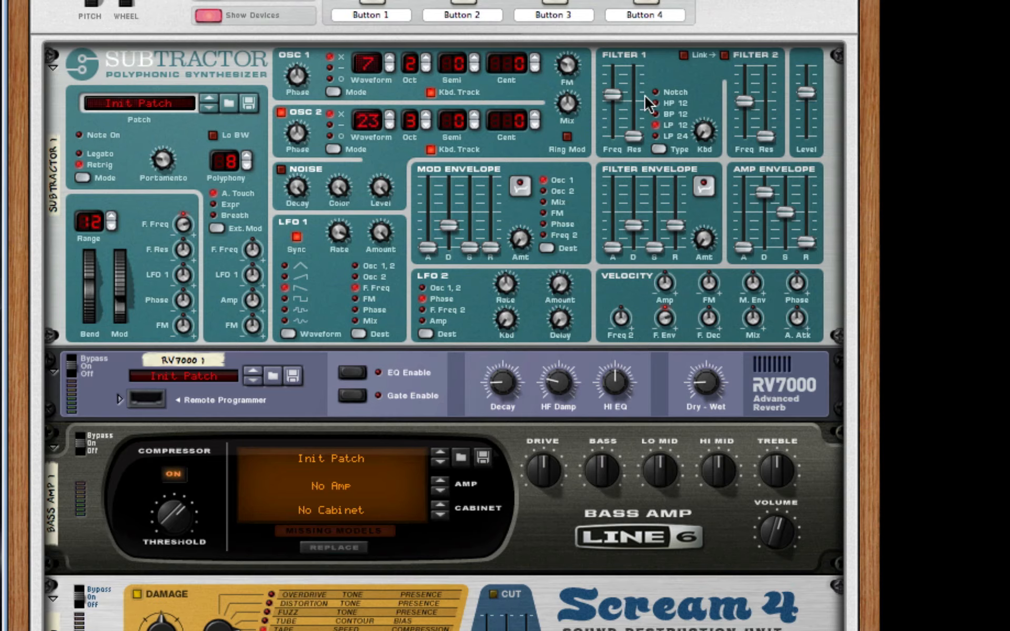
{"action": "scroll", "coordinate": [684, 95], "scroll_direction": "up", "scroll_amount": 3}
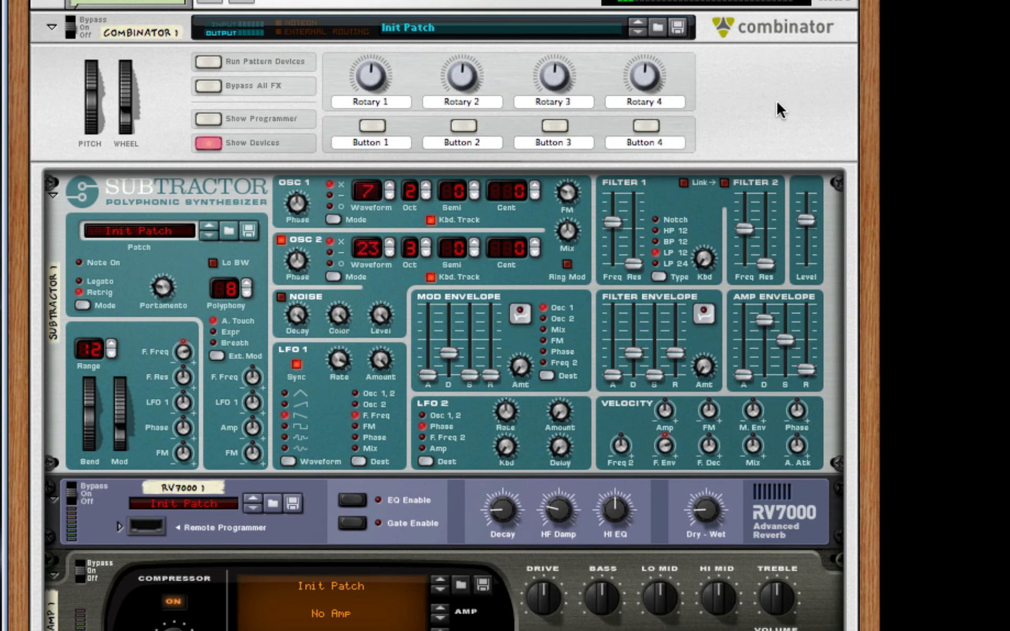